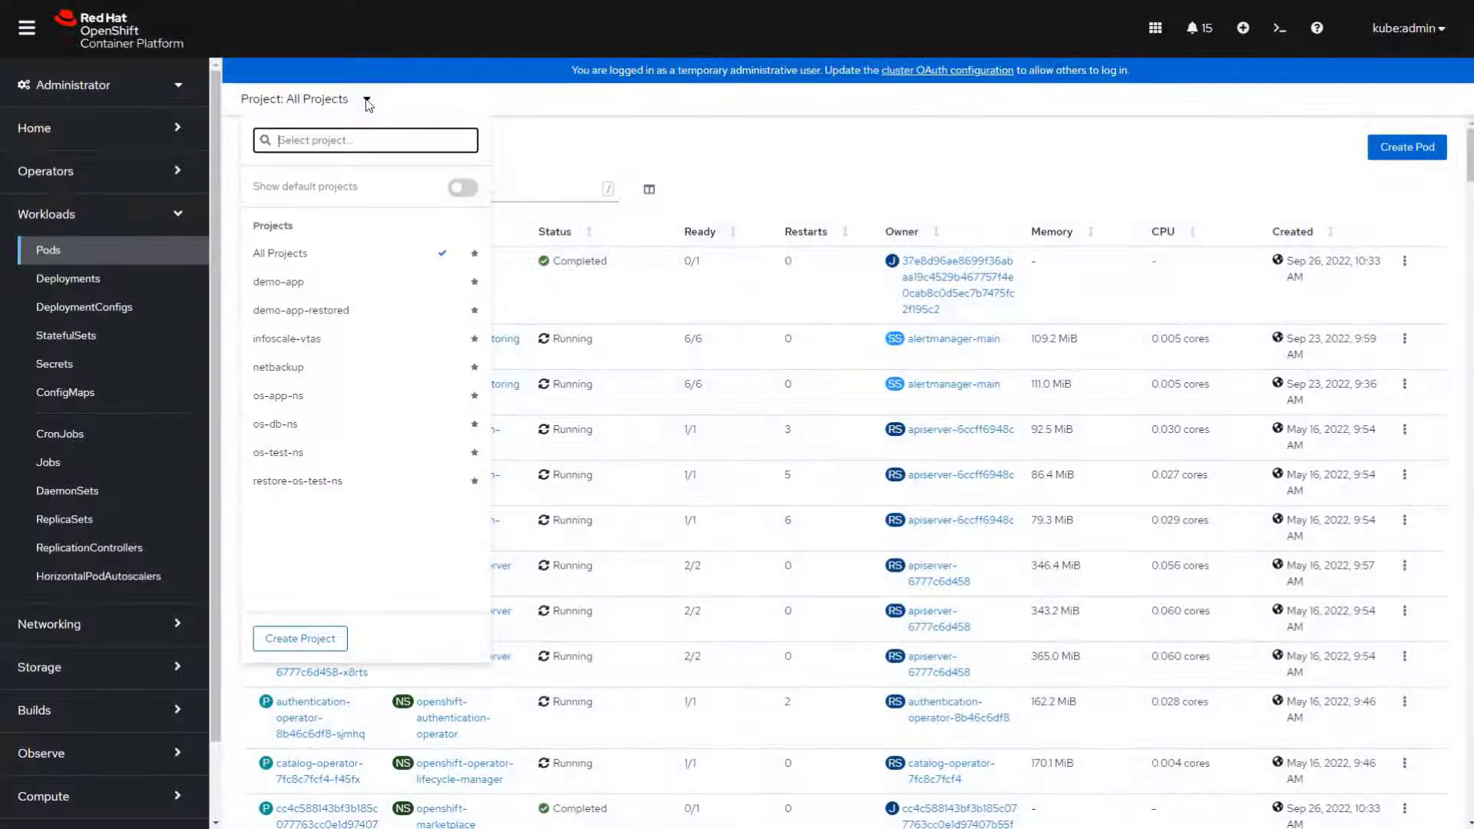
# Step: In the demo-app pod postgresql-1-vw4k6's terminal, run psql and \l, confirming demodb exists
pyautogui.click(288, 286)
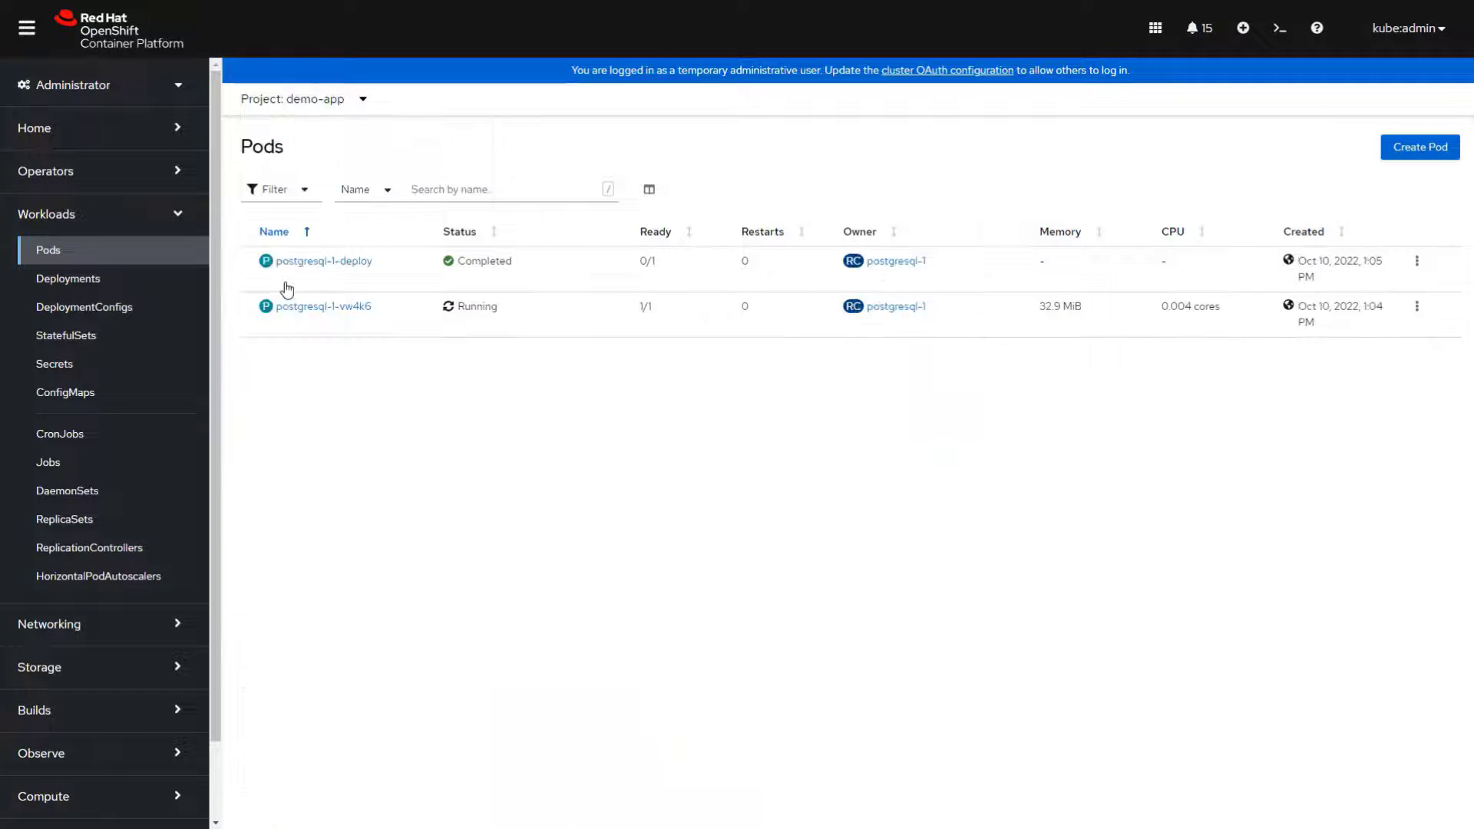
pyautogui.click(326, 307)
pyautogui.click(697, 223)
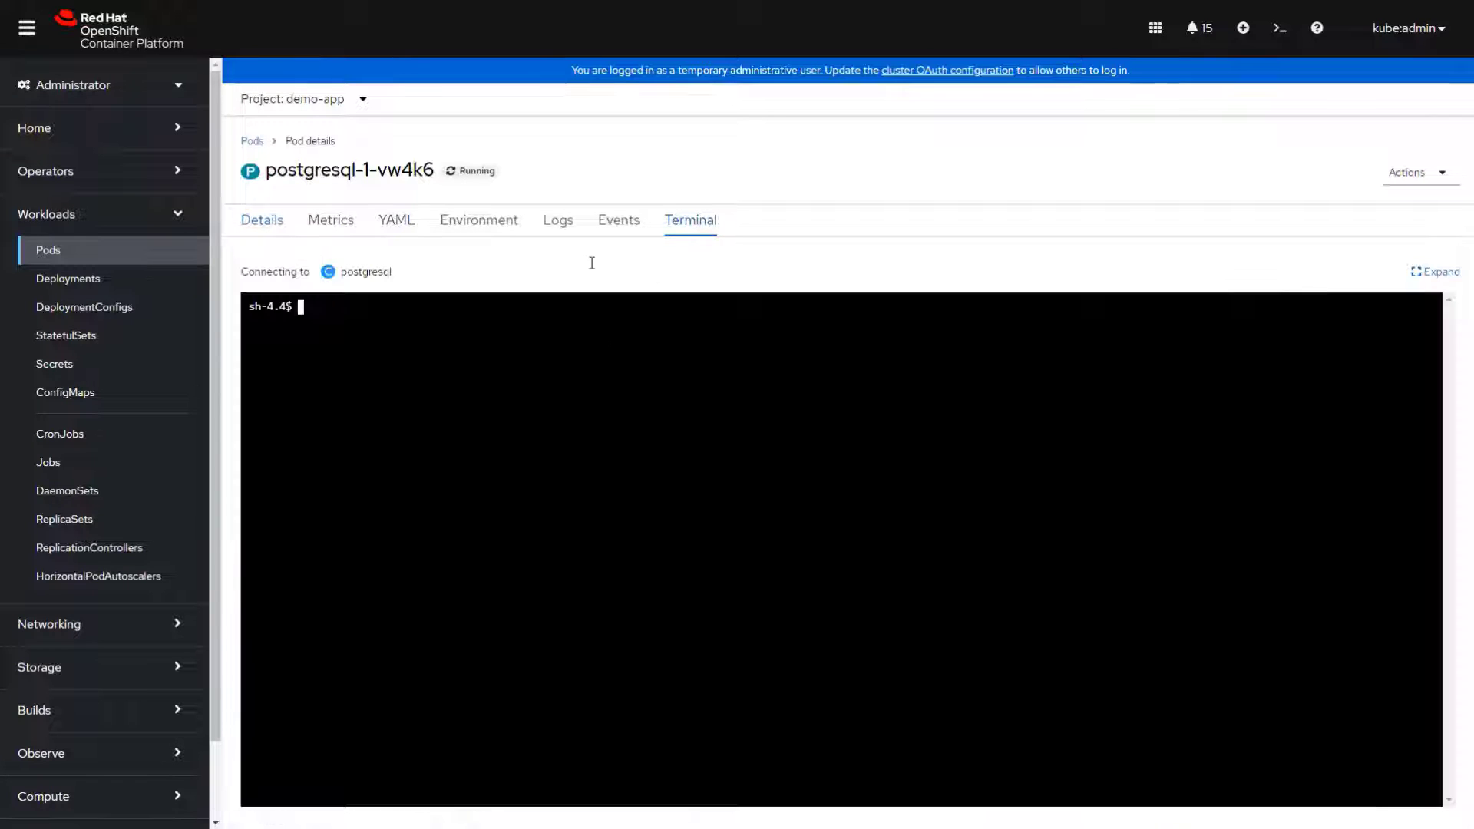
pyautogui.write('psql')
pyautogui.press('Return')
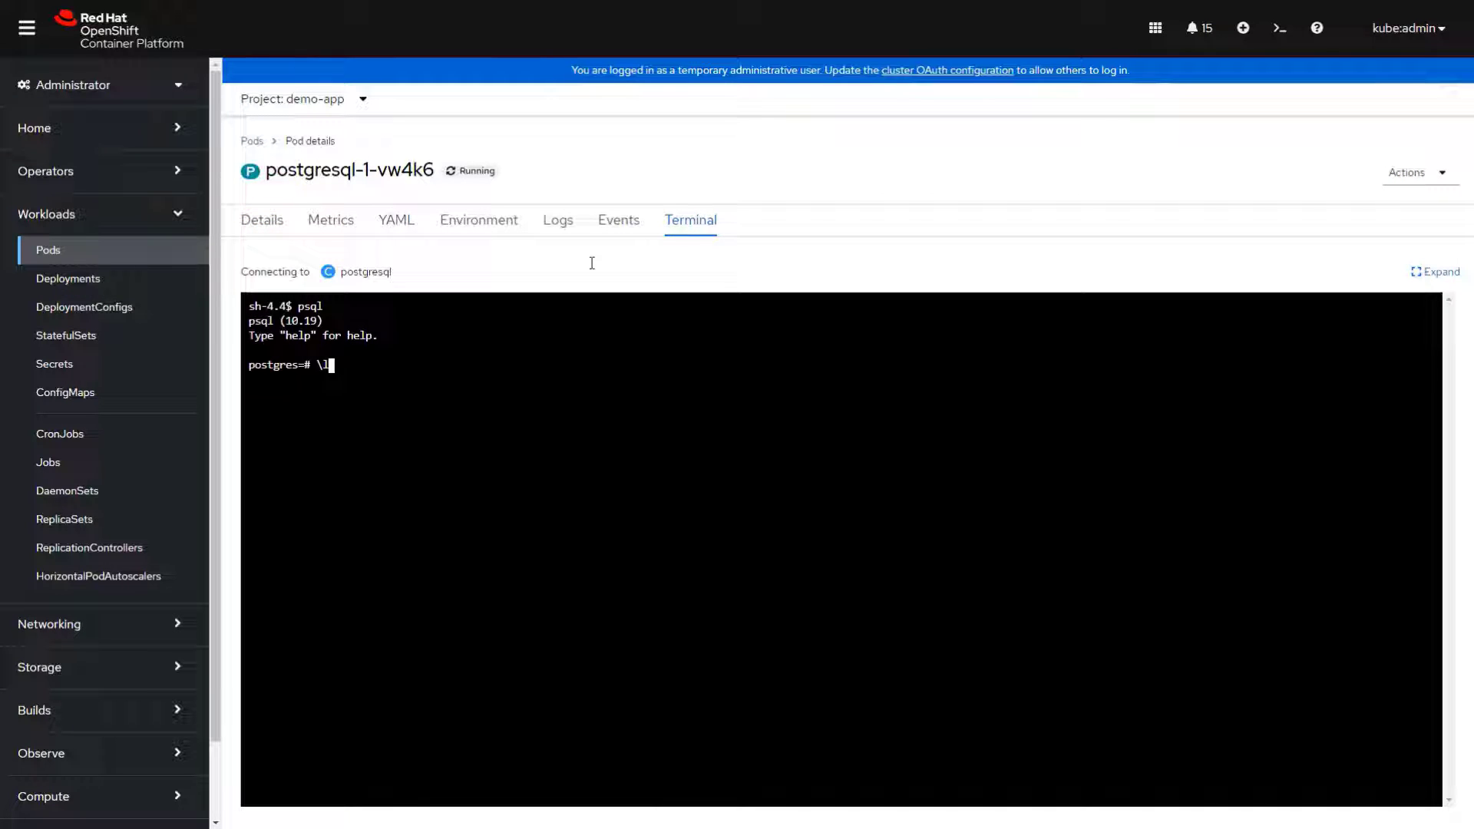
pyautogui.write('\\l')
pyautogui.press('Return')
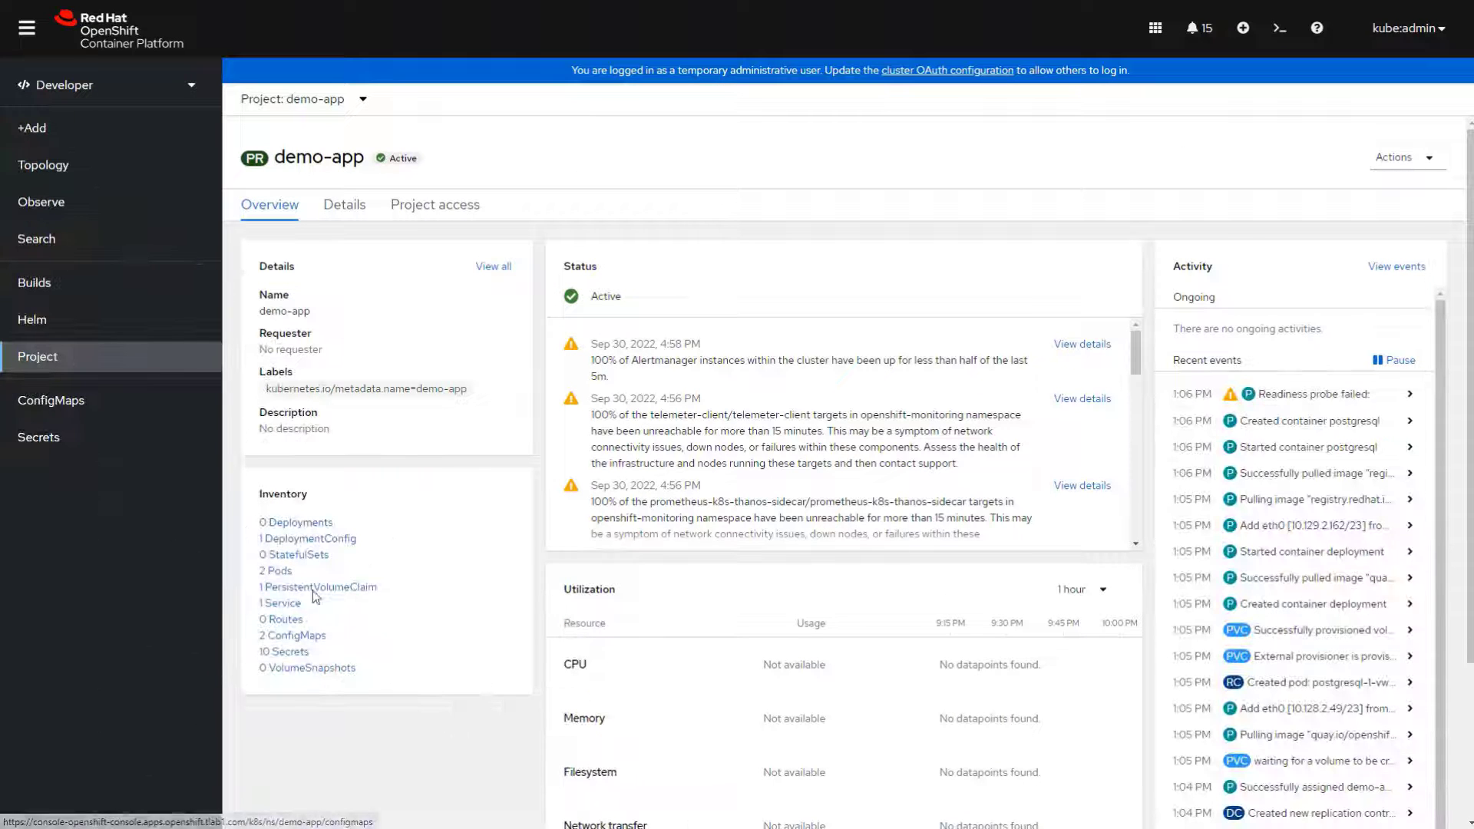
pyautogui.click(355, 596)
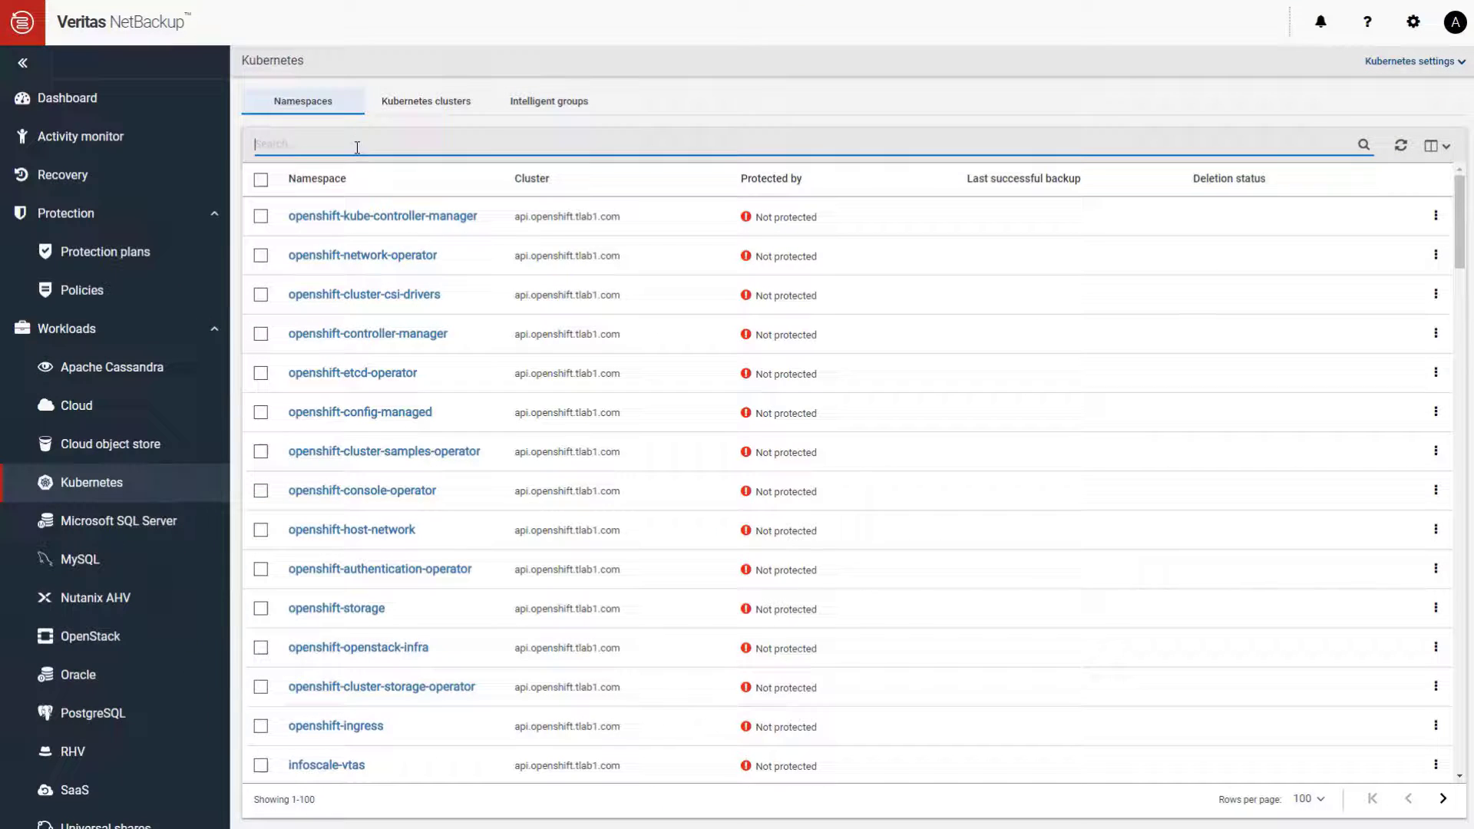
# Step: Filter namespaces on 'demo', open demo-app, and back it up now with plan openshift-backup-with-bfs
pyautogui.click(357, 138)
pyautogui.write('demo')
pyautogui.click(261, 217)
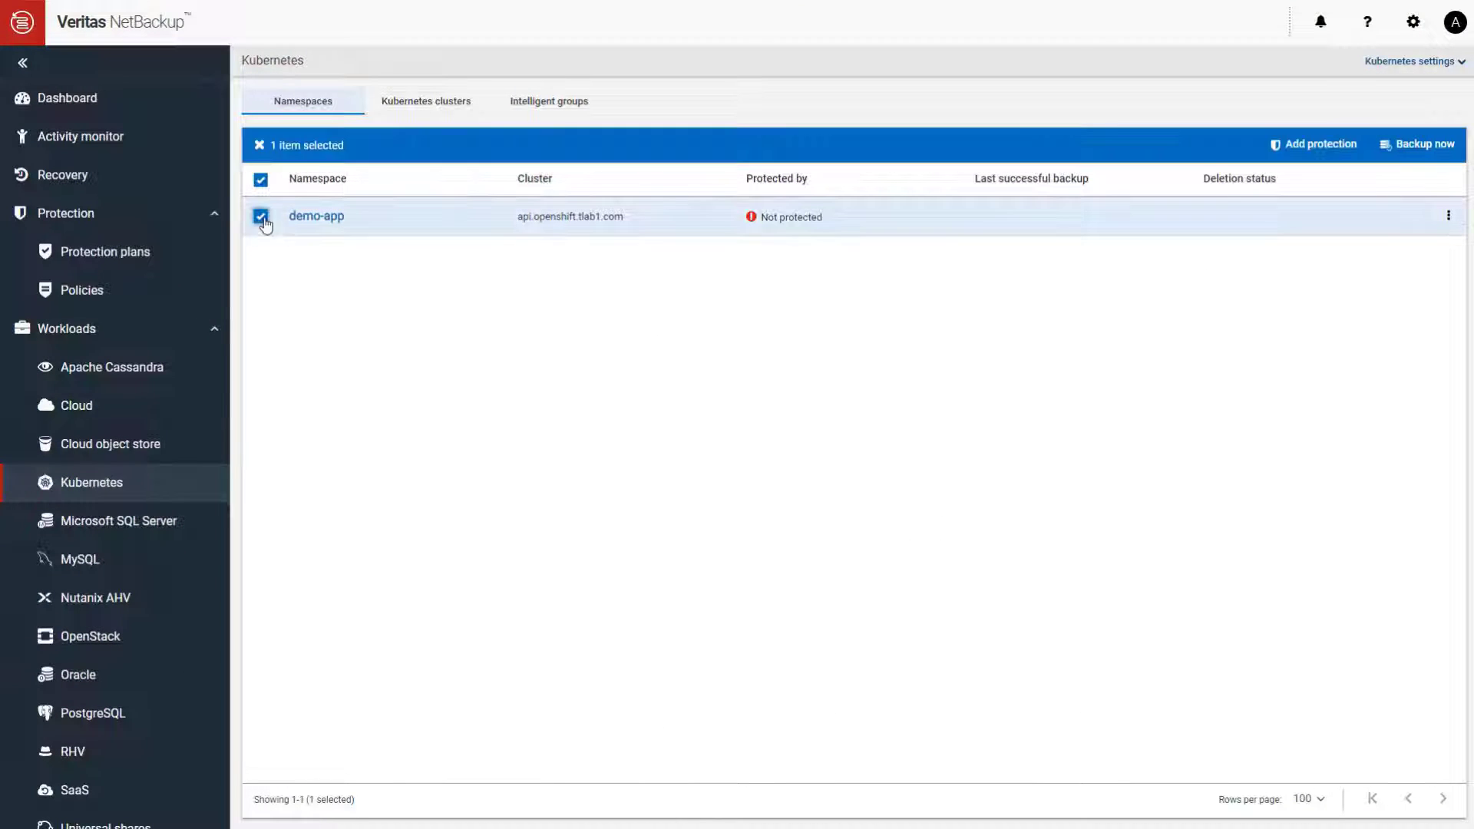
pyautogui.click(303, 220)
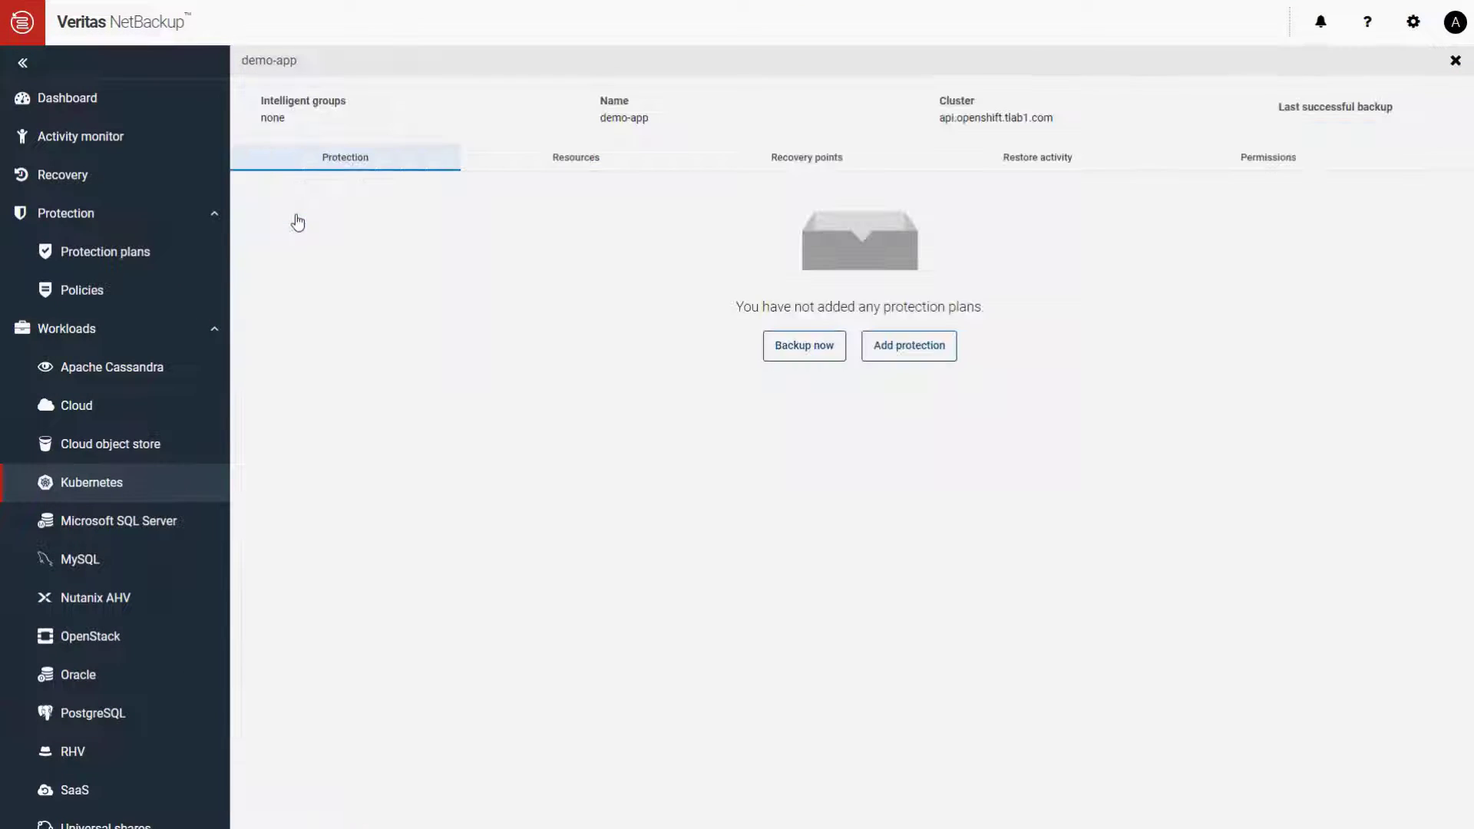
pyautogui.click(805, 347)
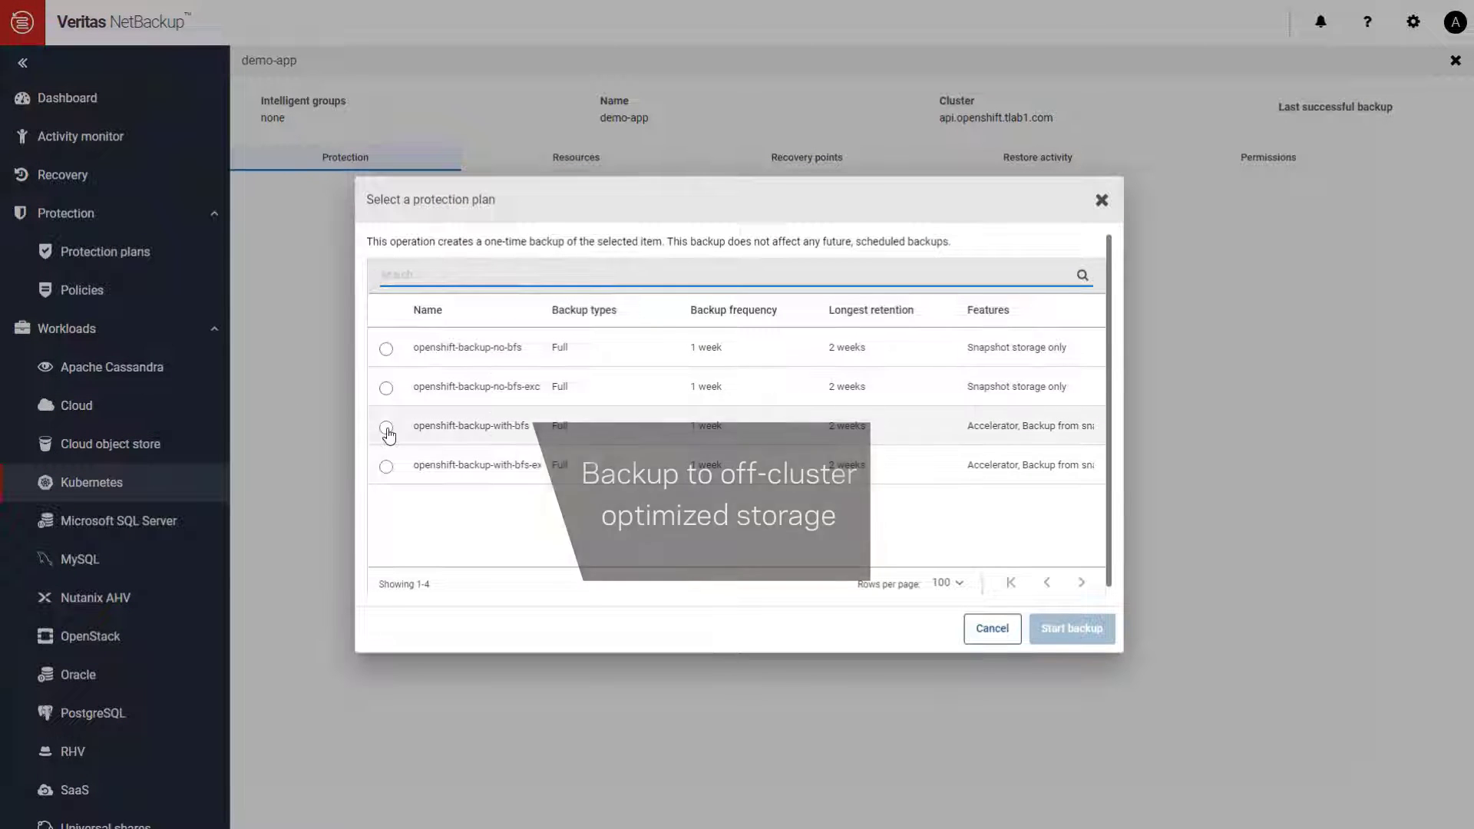
pyautogui.click(386, 427)
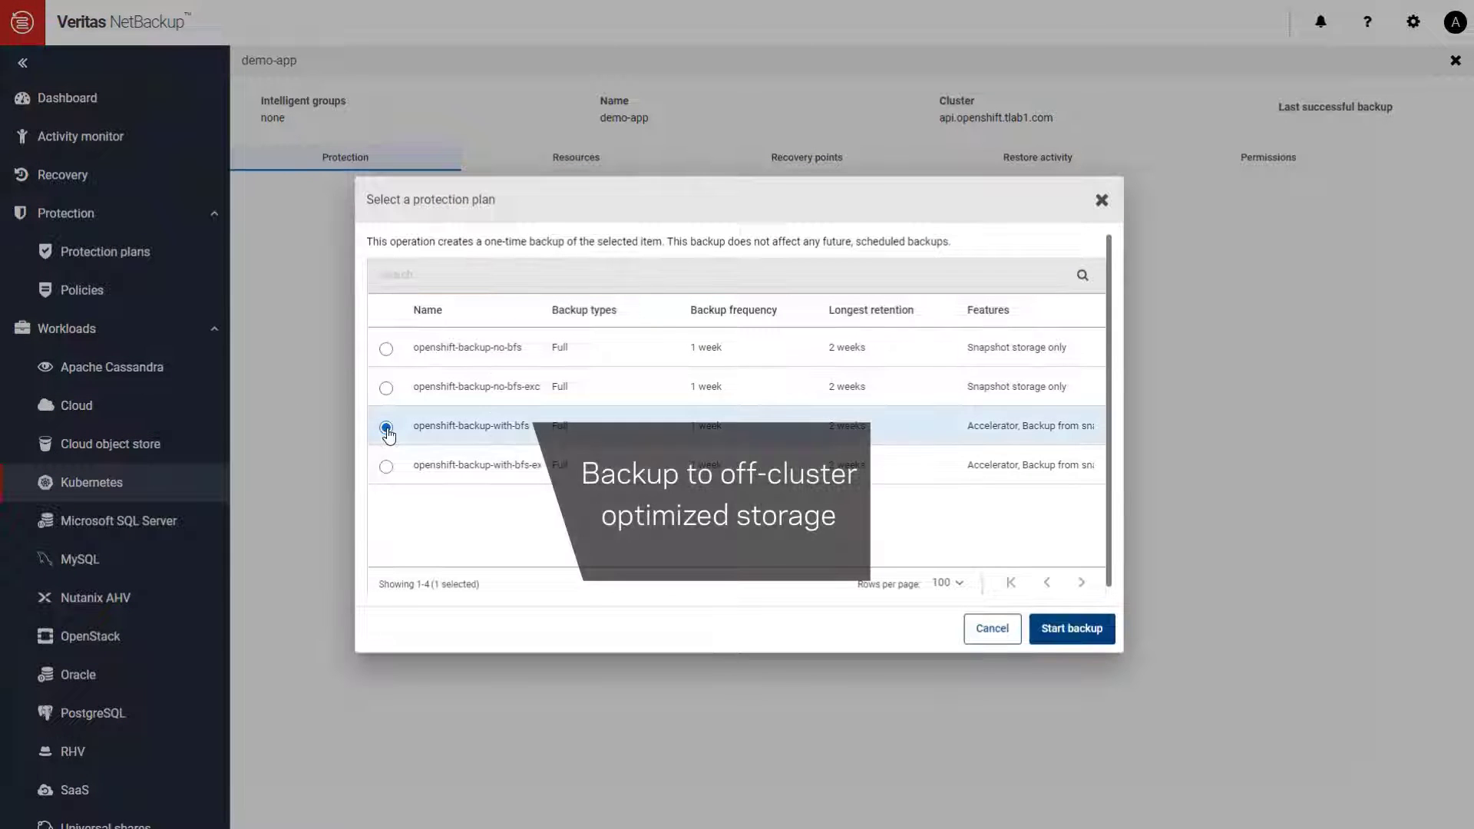
pyautogui.click(1069, 634)
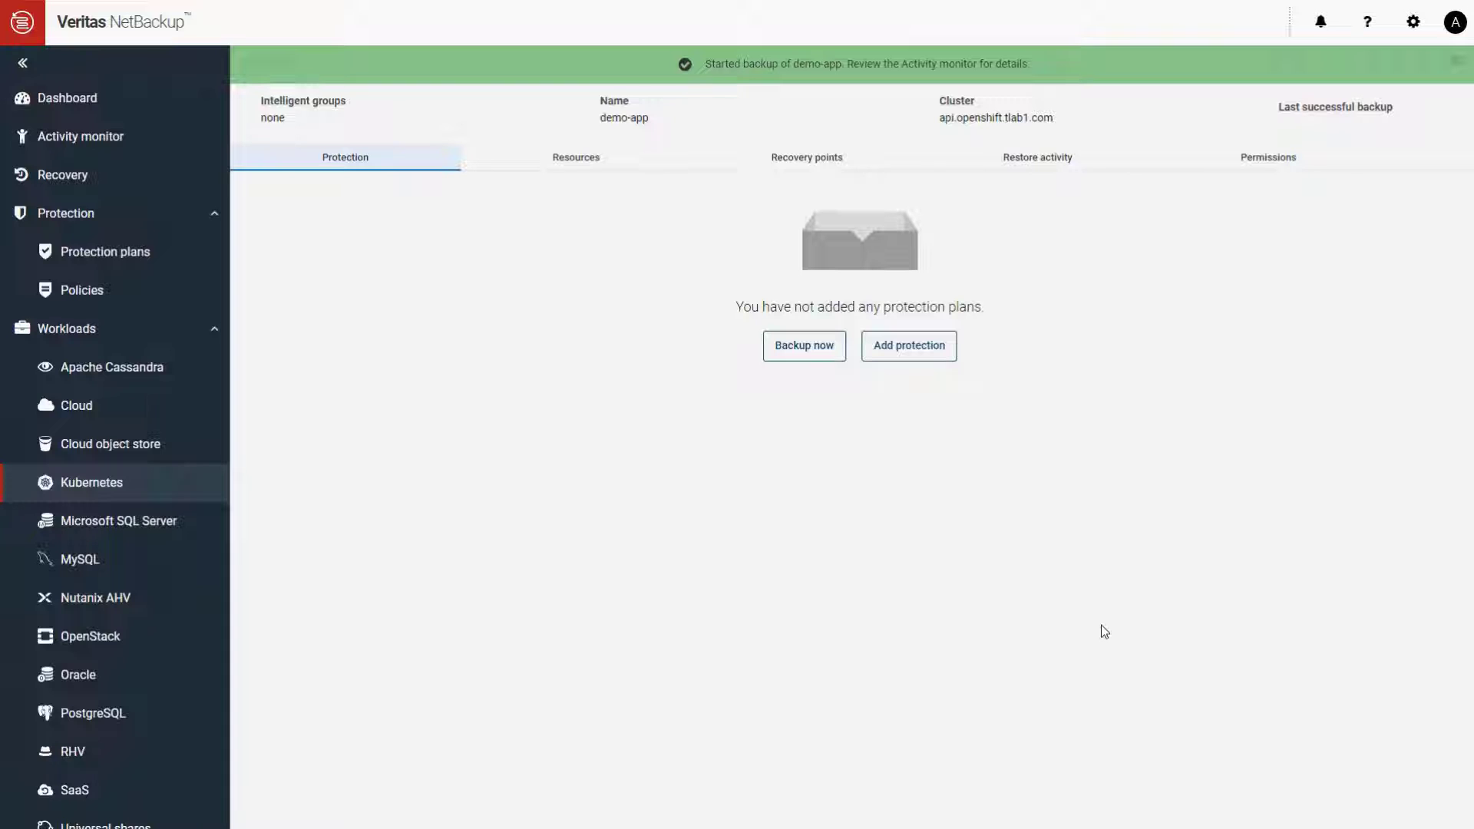
# Step: Check backup job 28's detailed log in Activity monitor to confirm it succeeded
pyautogui.click(89, 137)
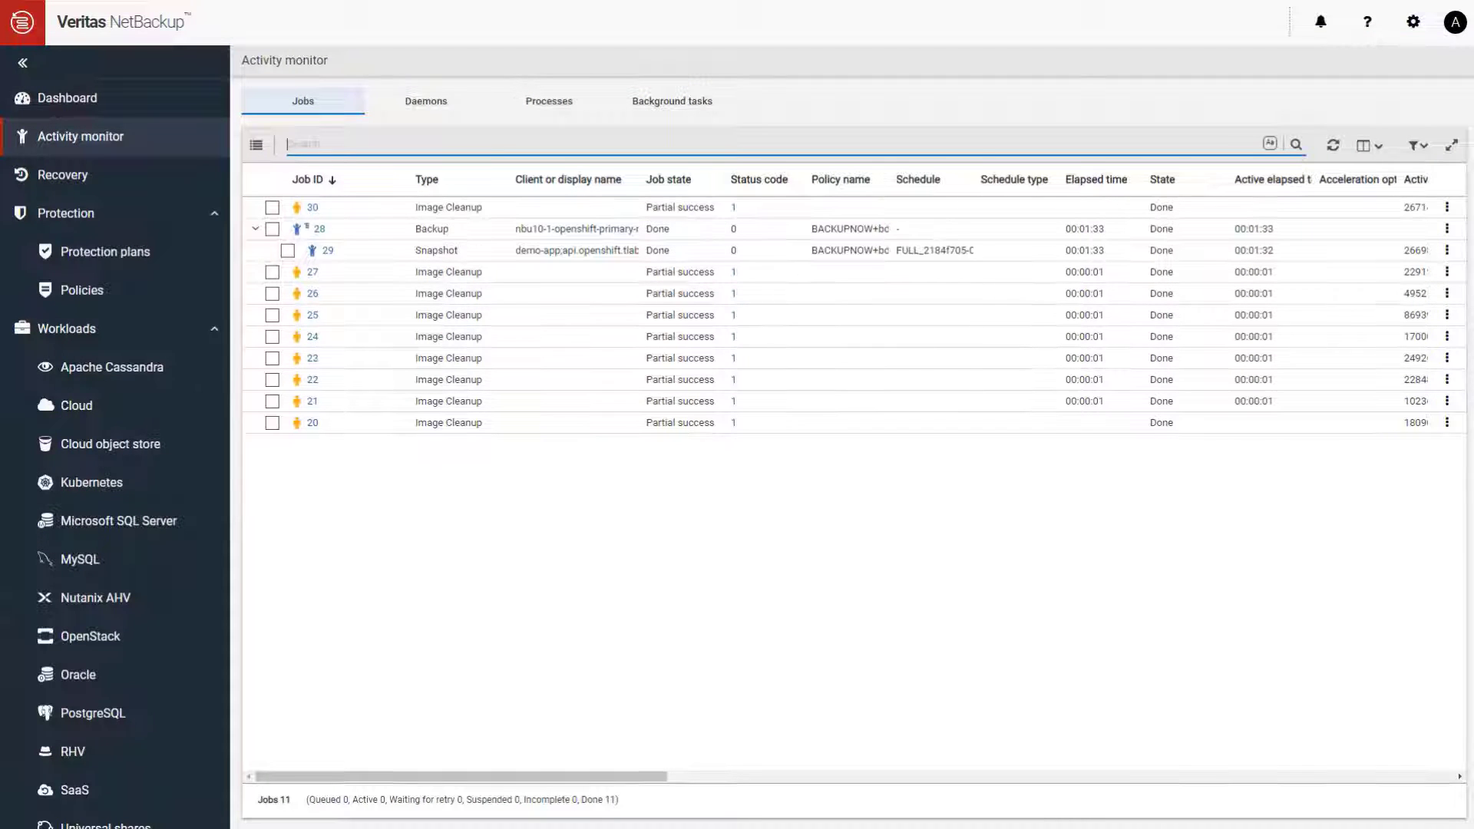
pyautogui.click(319, 229)
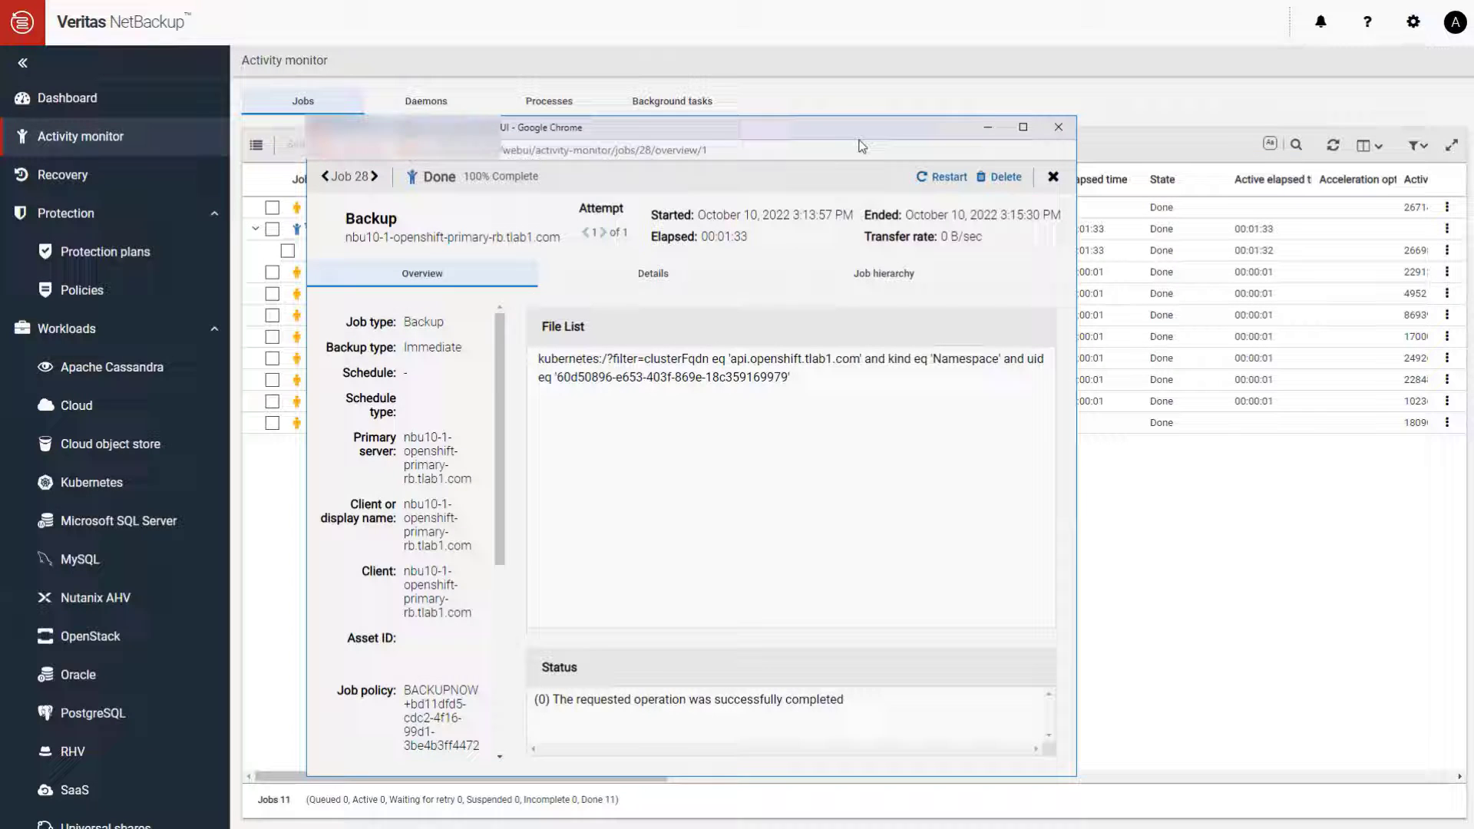
pyautogui.click(653, 274)
pyautogui.moveTo(1056, 371); pyautogui.dragTo(1044, 574)
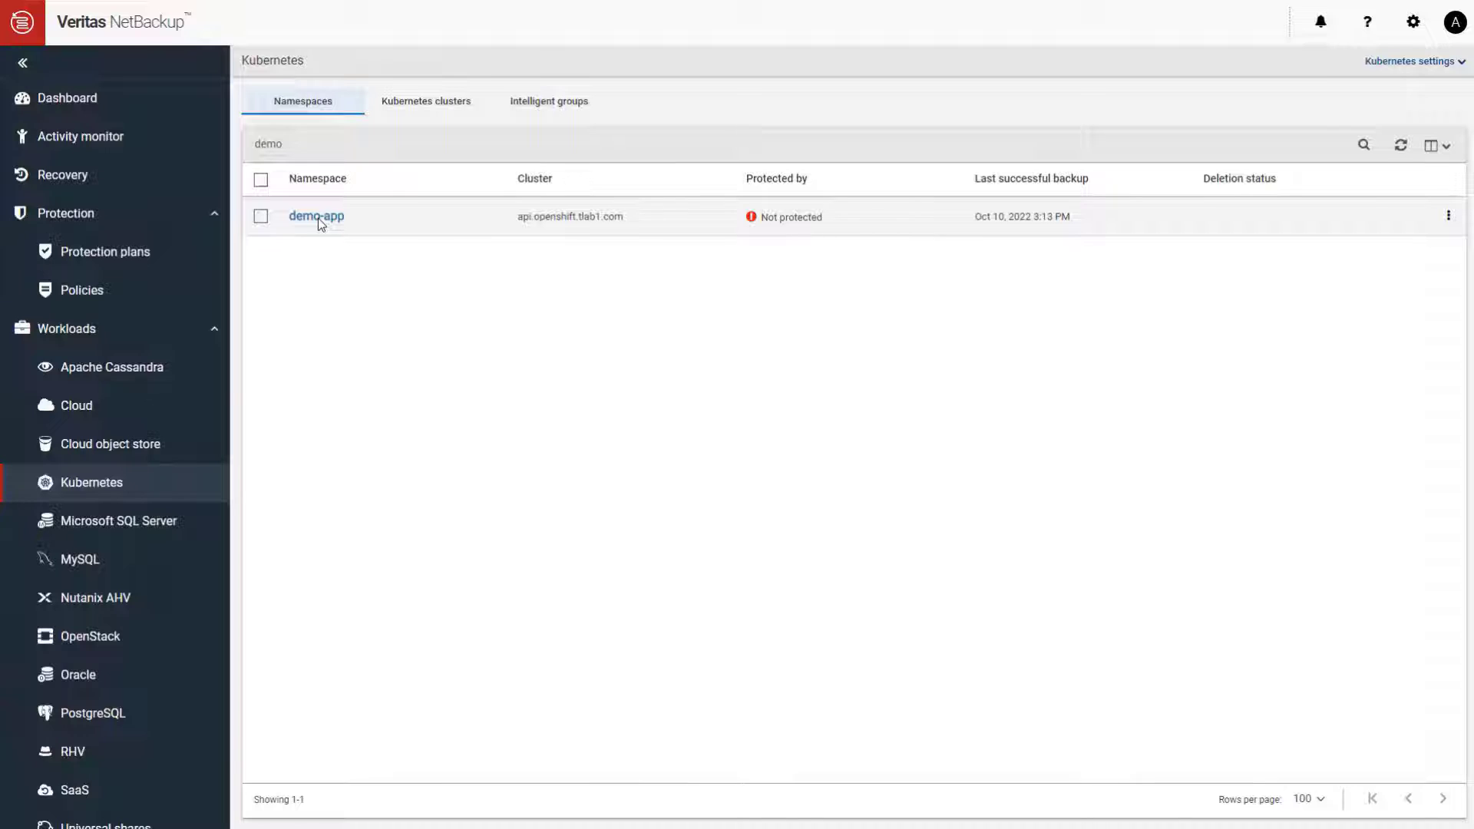
# Step: Inspect the 57 resources in demo-app's October 10, 2022 recovery point and open its actions menu
pyautogui.click(318, 217)
pyautogui.click(803, 164)
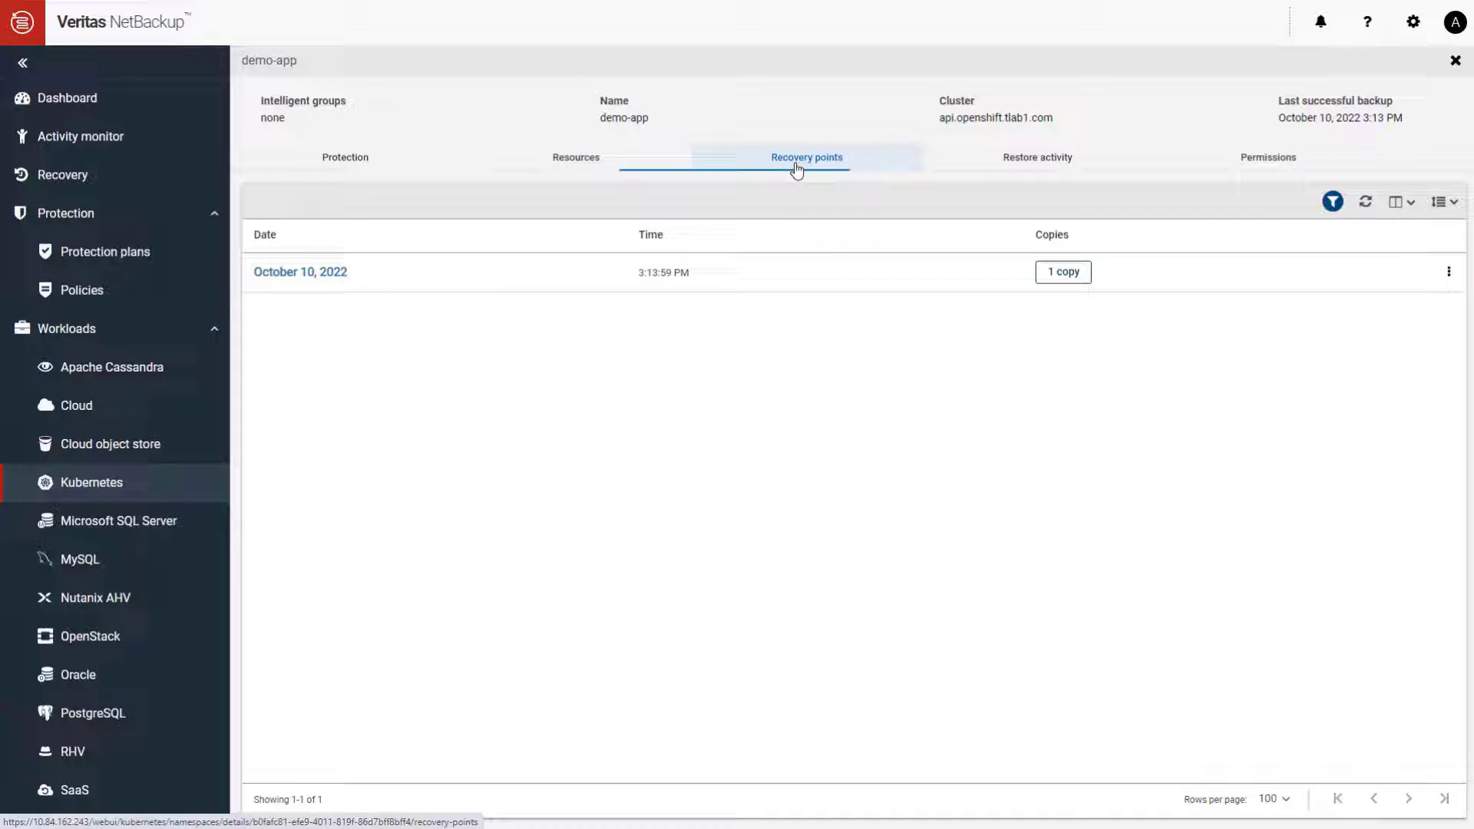
pyautogui.click(330, 274)
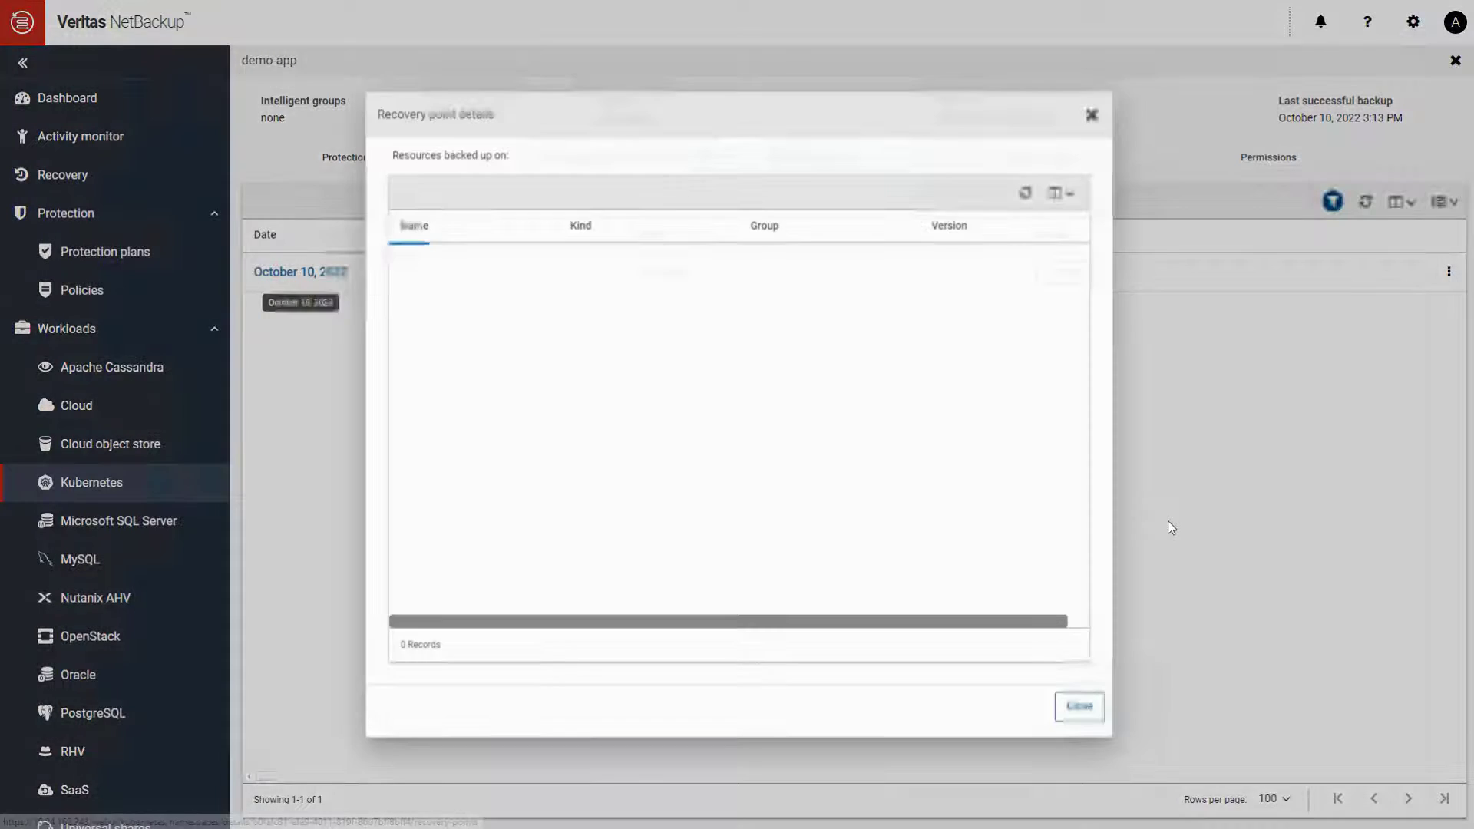
pyautogui.moveTo(1095, 246); pyautogui.dragTo(1101, 618)
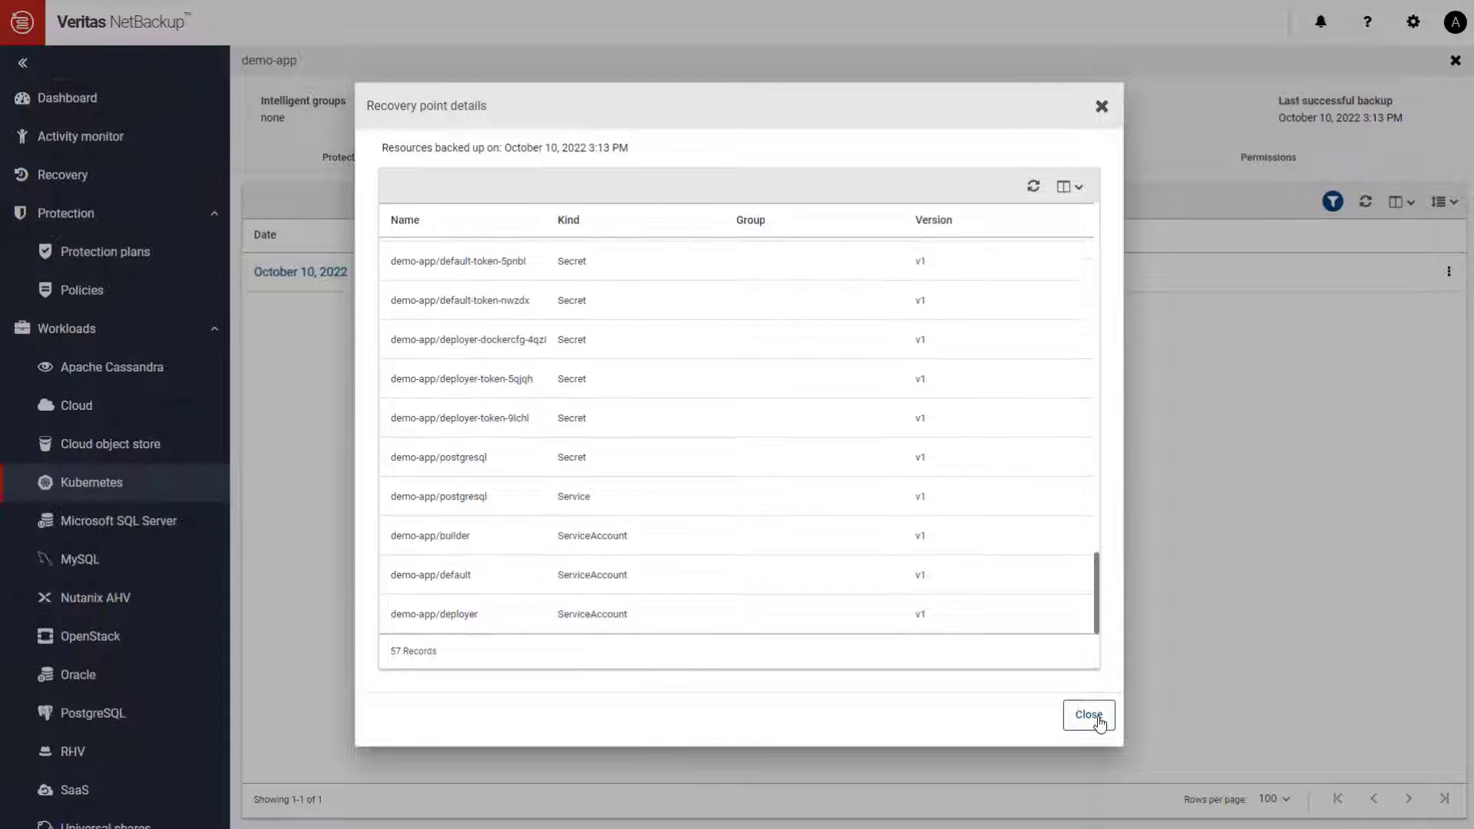
pyautogui.click(1089, 714)
pyautogui.click(1449, 272)
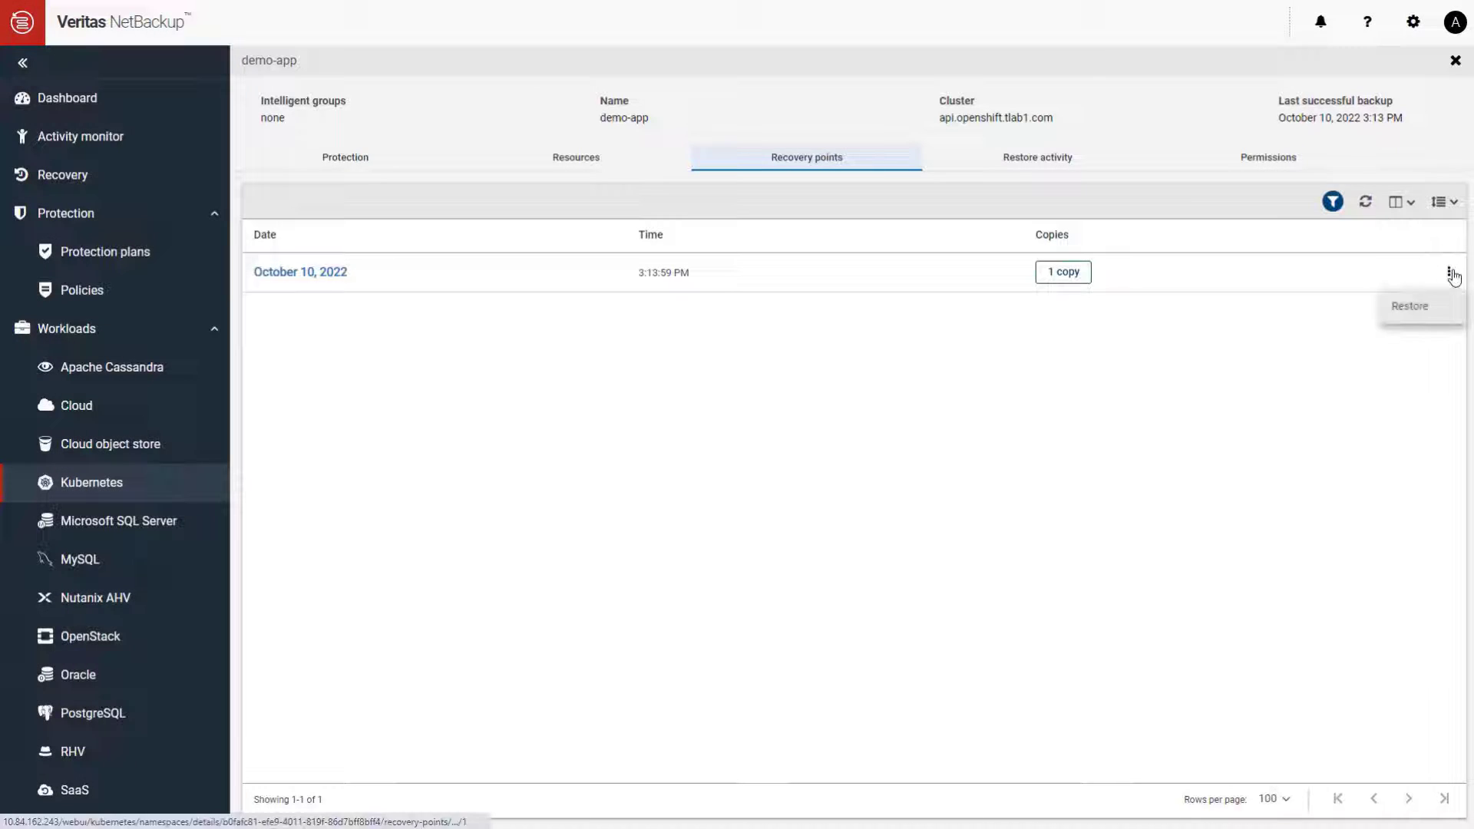
# Step: Restore the recovery point into alternate namespace demo-app-restored with all resource types and PVCs
pyautogui.click(1415, 312)
pyautogui.click(287, 325)
pyautogui.click(331, 371)
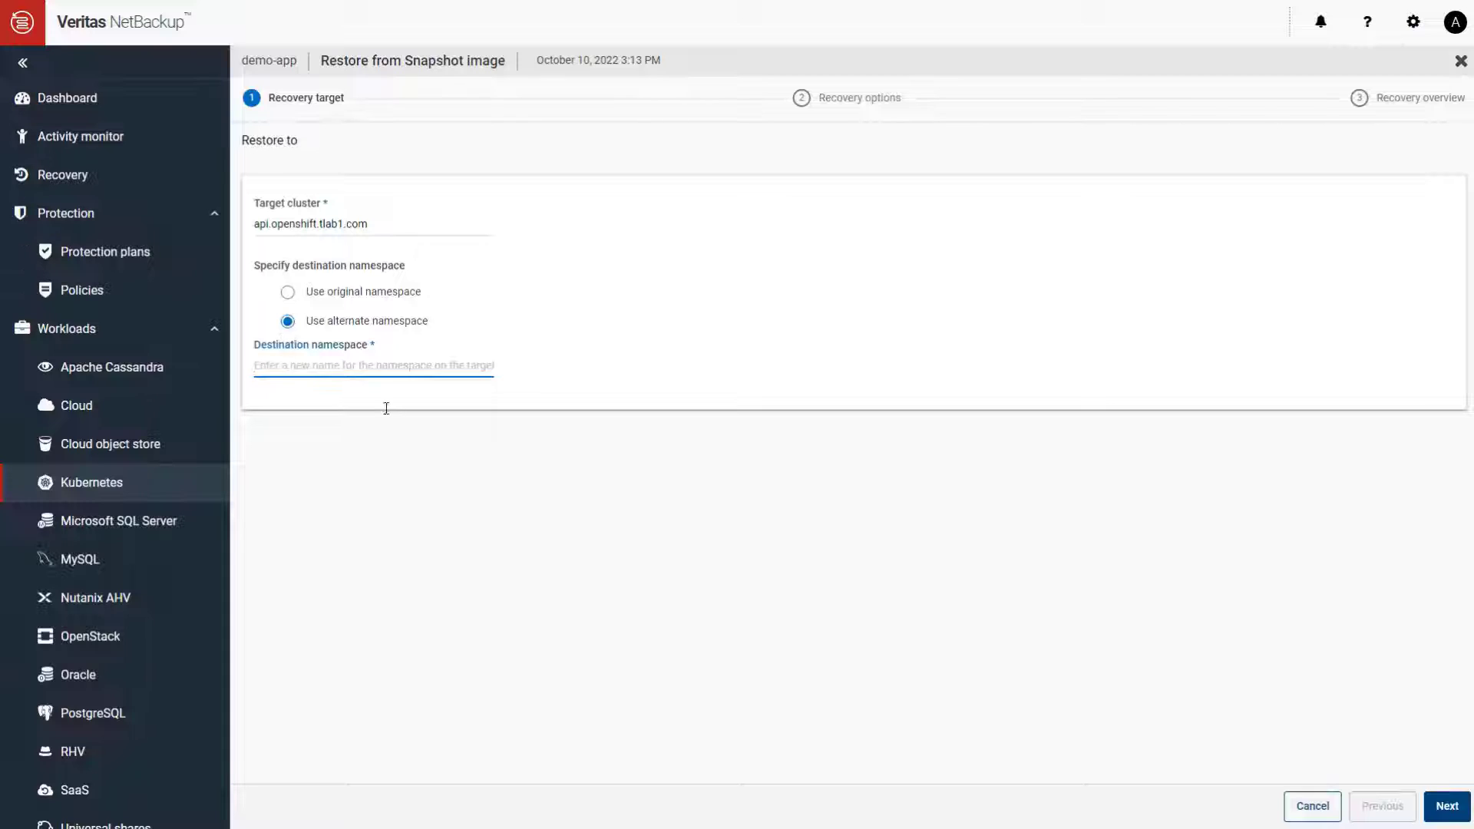
pyautogui.write('demo-app-restored')
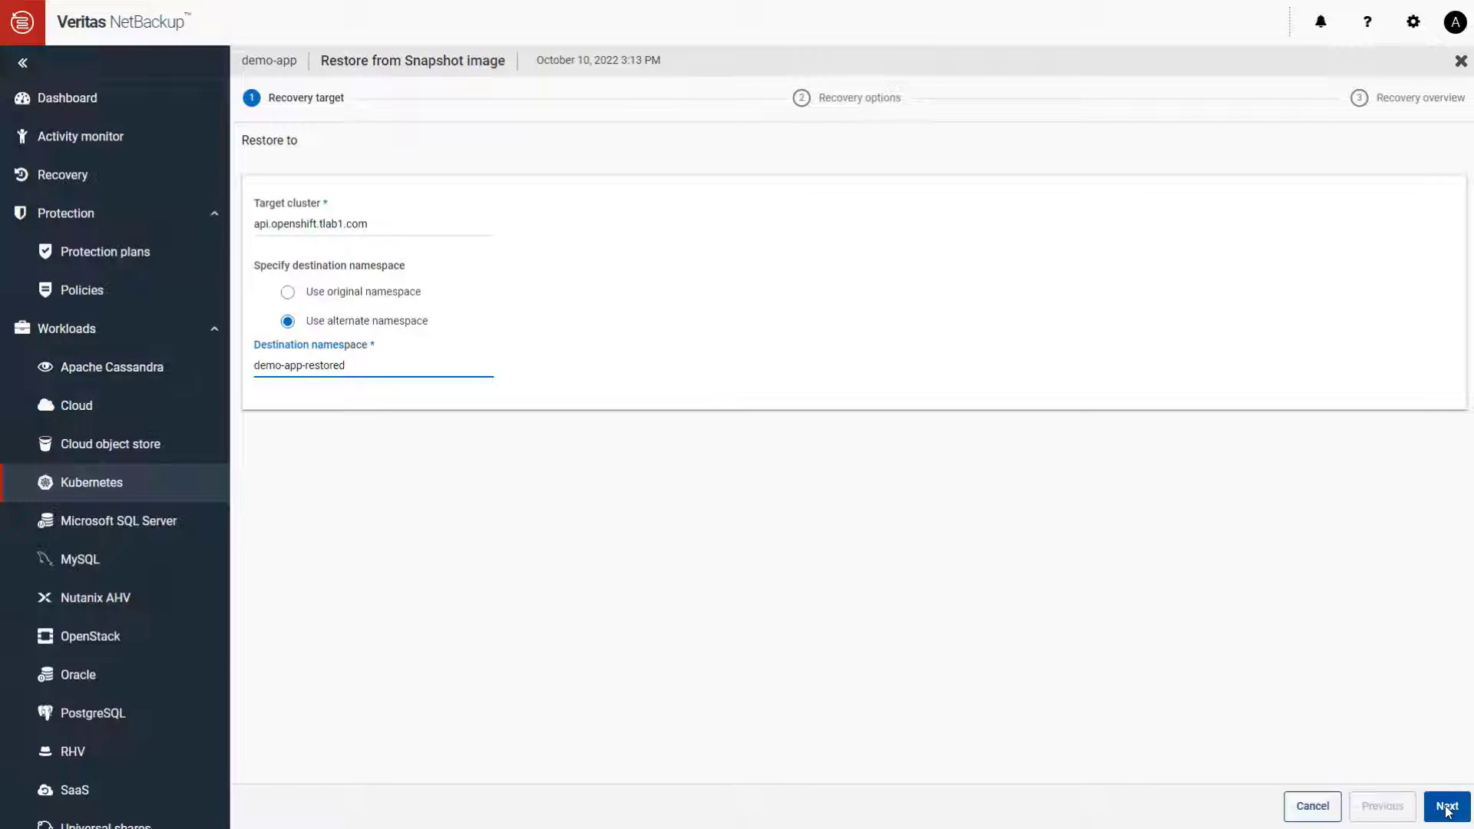
pyautogui.click(1447, 806)
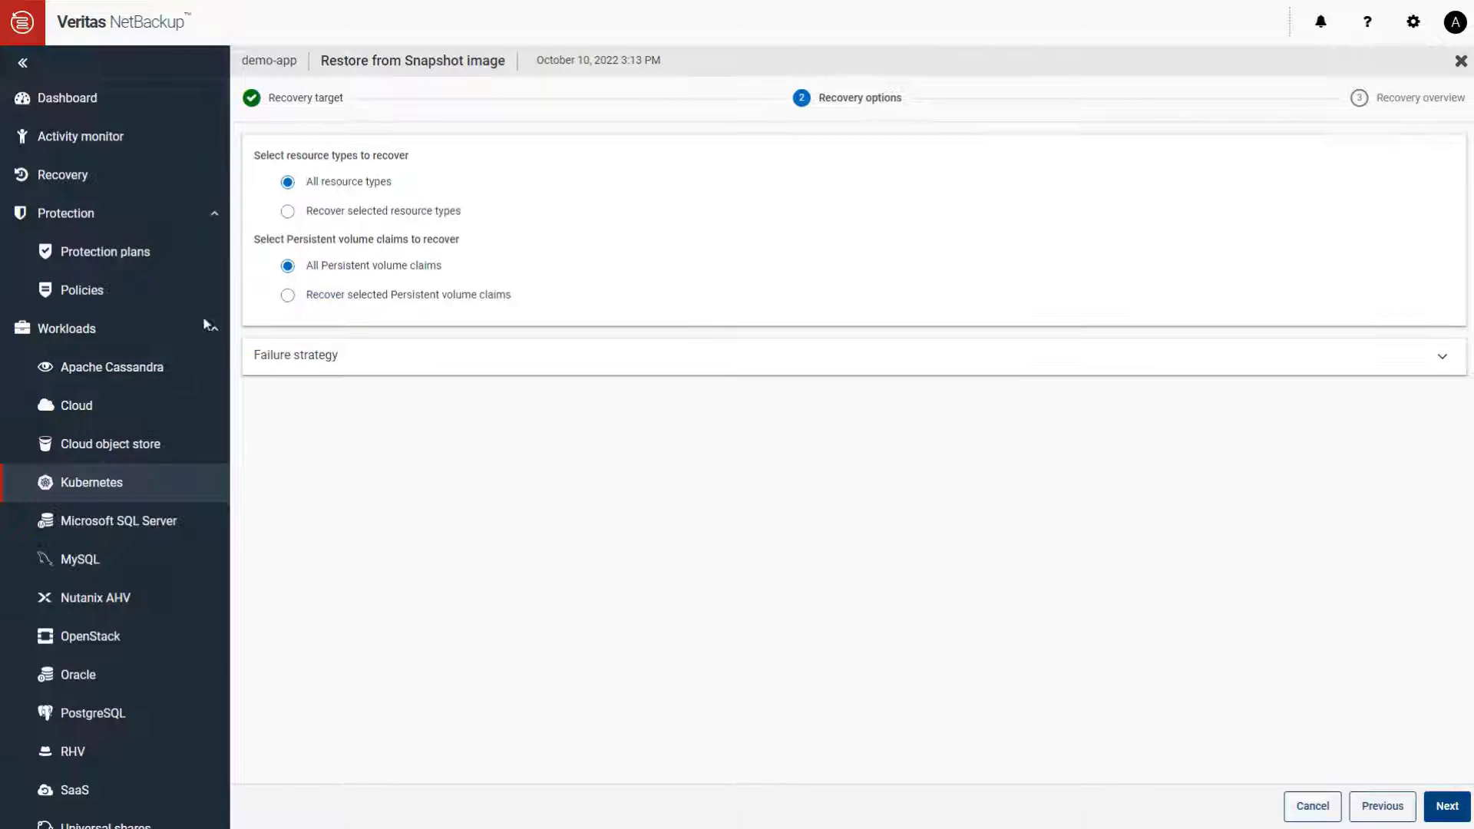
pyautogui.click(286, 296)
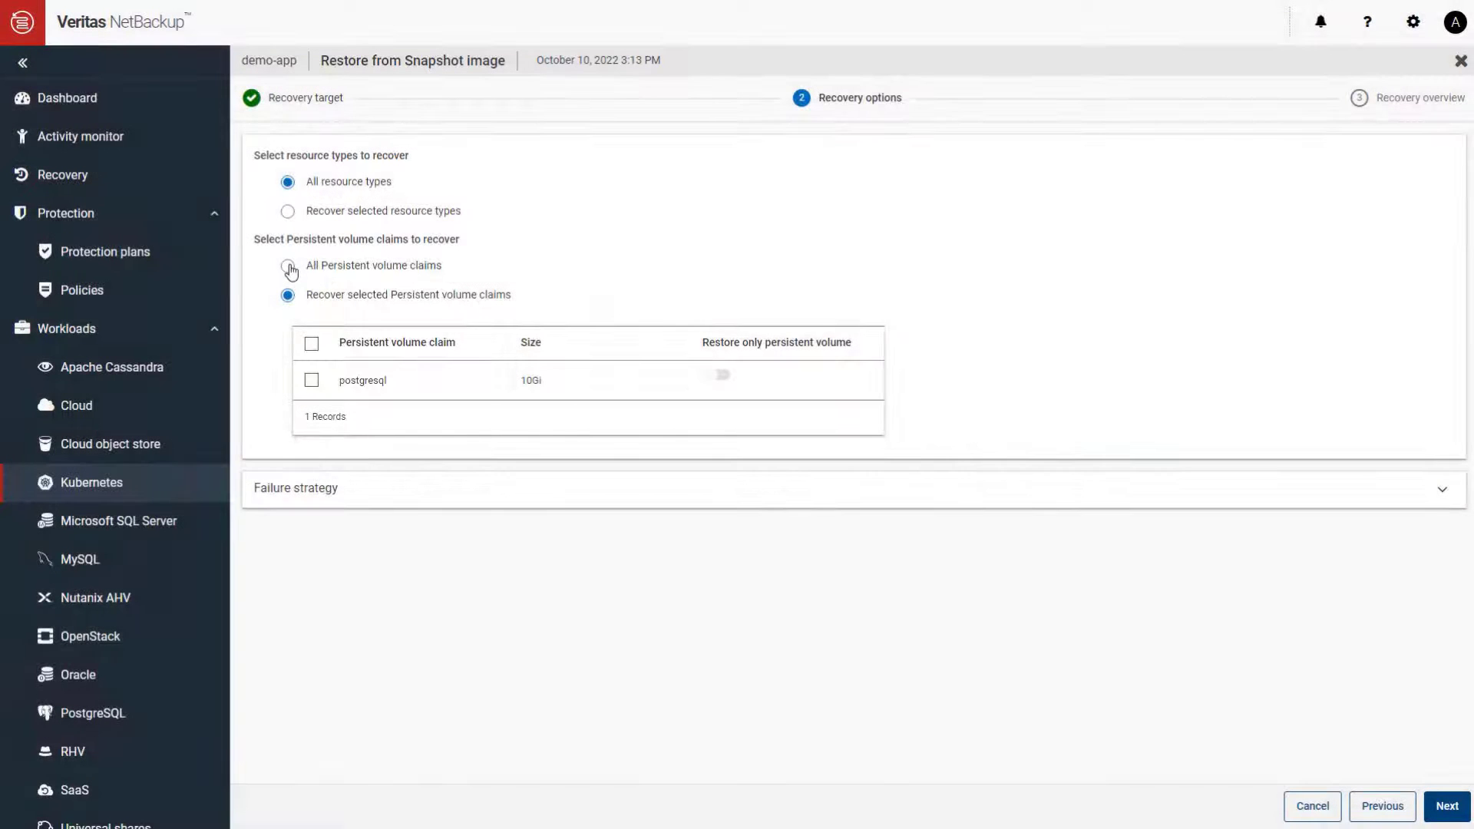
pyautogui.click(288, 266)
pyautogui.click(288, 212)
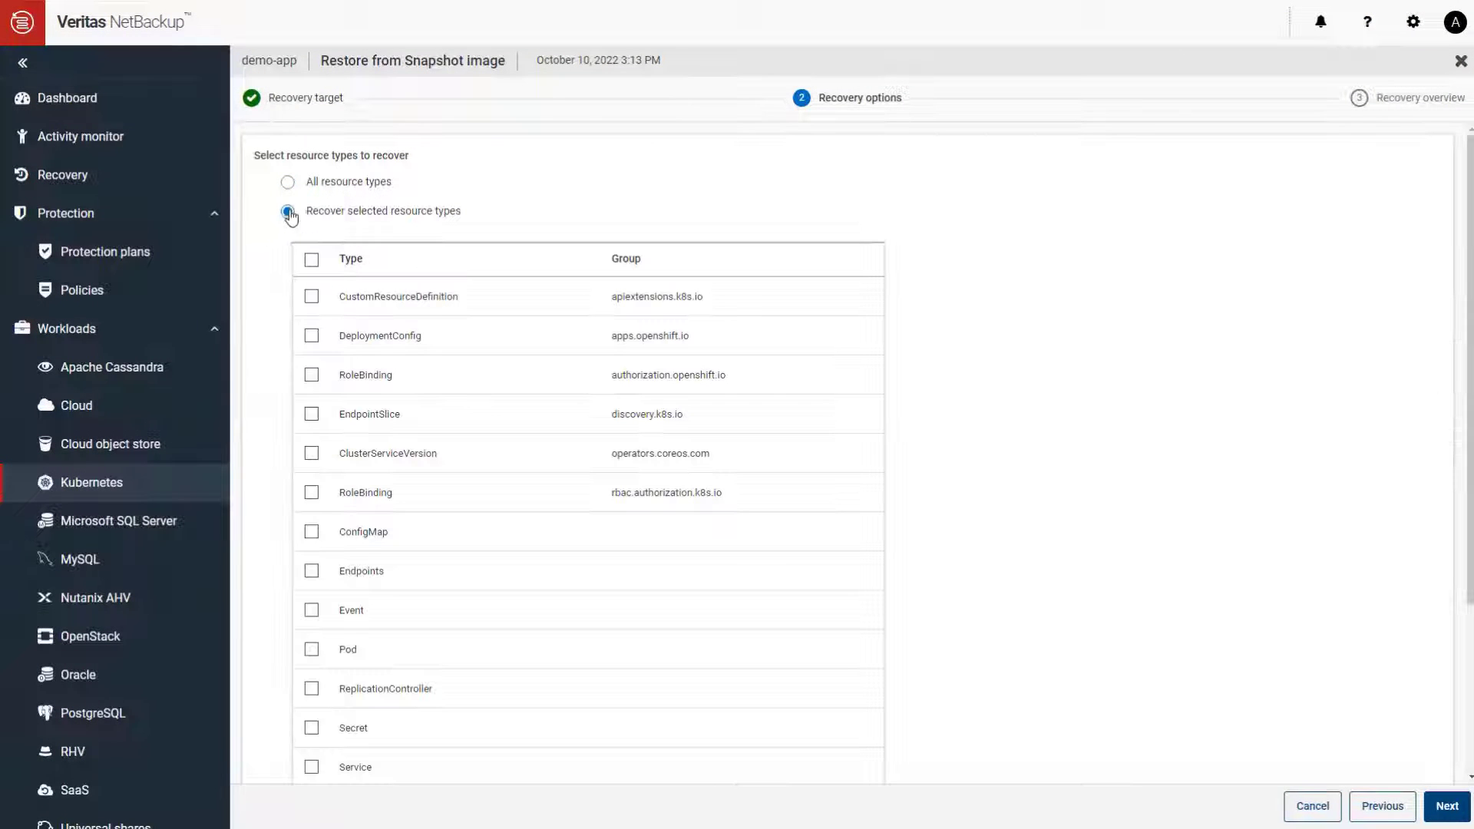
pyautogui.click(305, 184)
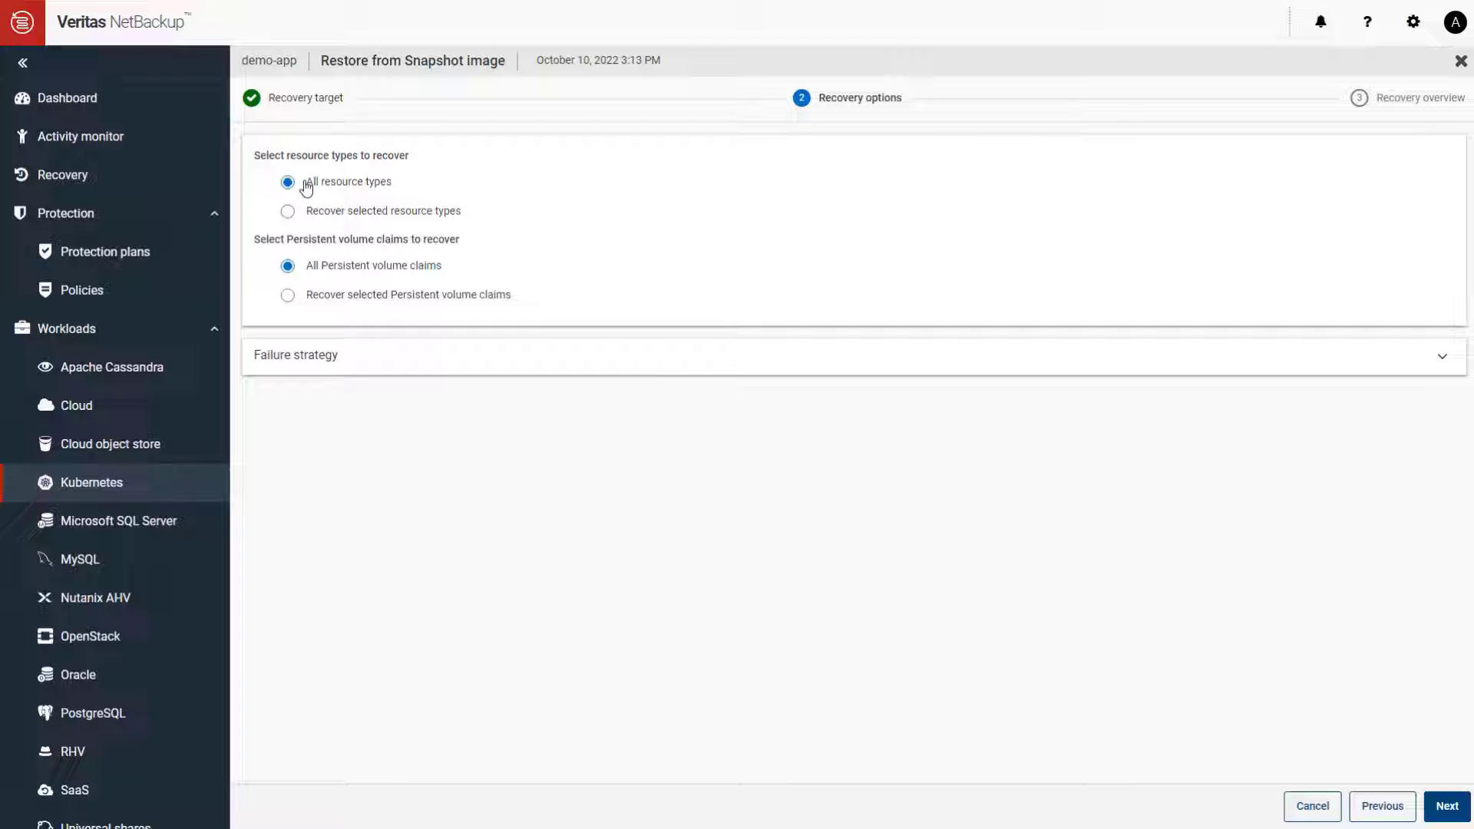
pyautogui.click(1446, 806)
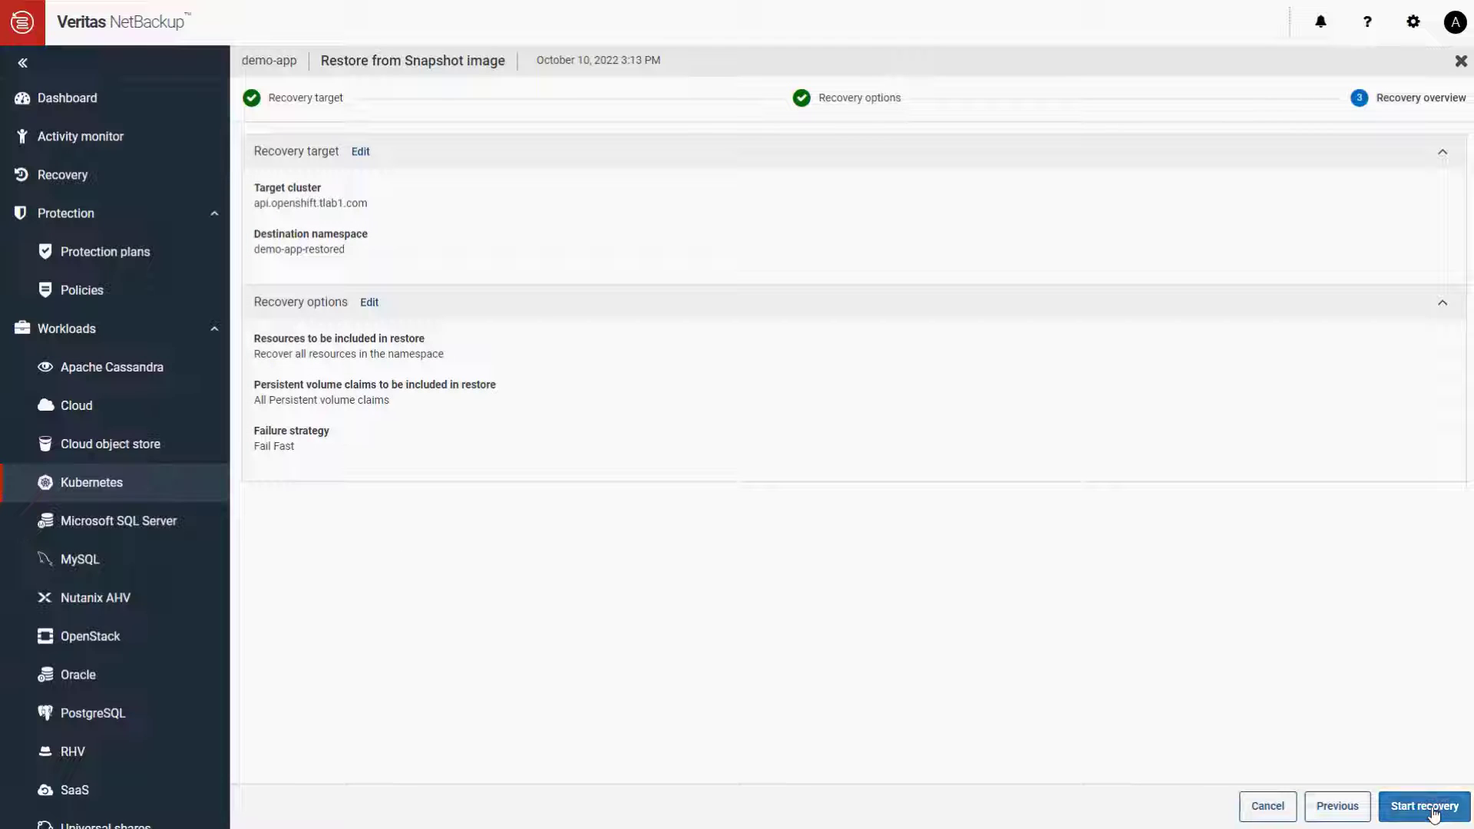
pyautogui.click(1432, 811)
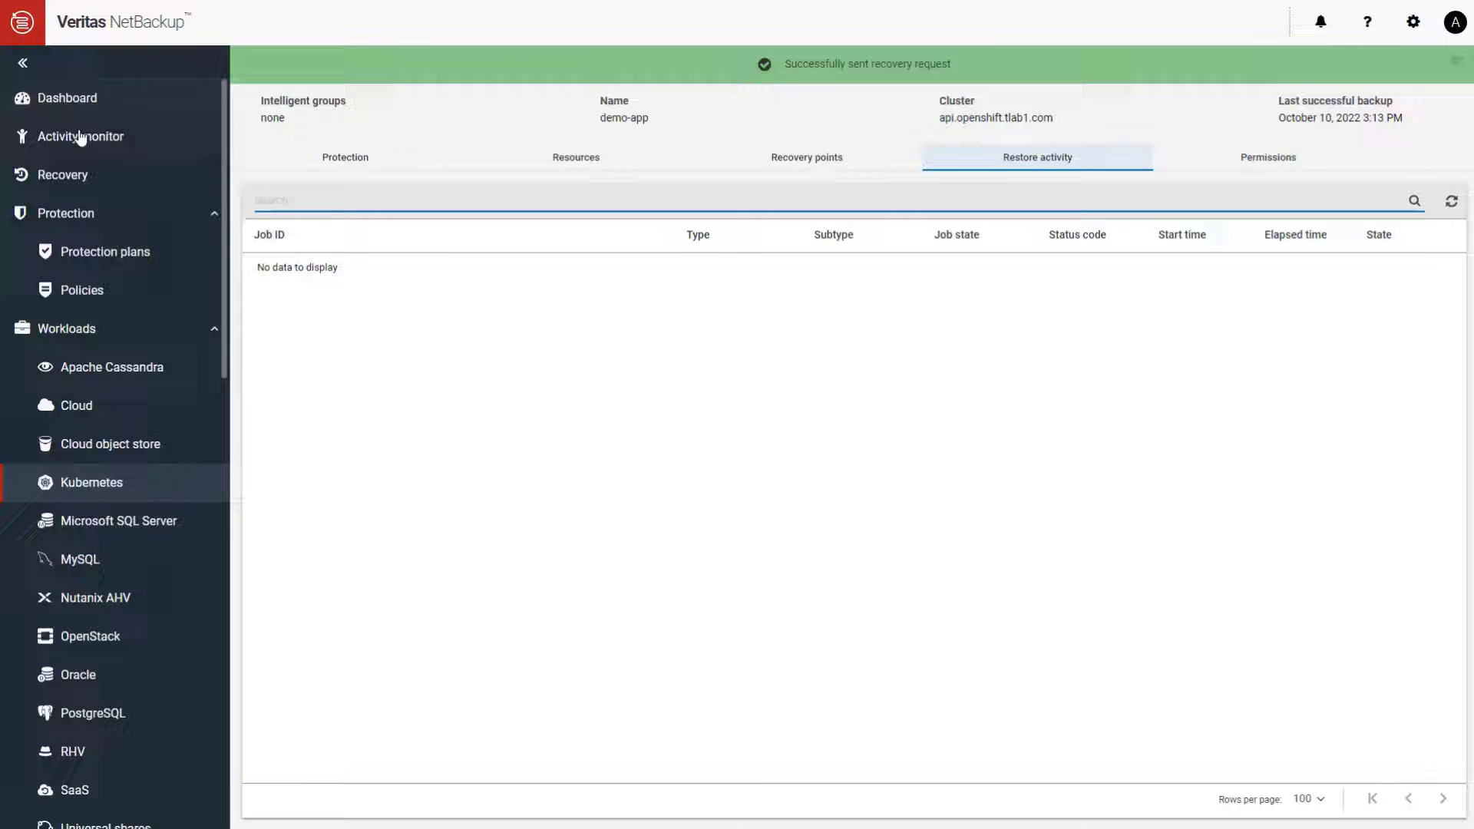
# Step: Review restore job 33's detailed log in Activity monitor, then close its details
pyautogui.click(81, 137)
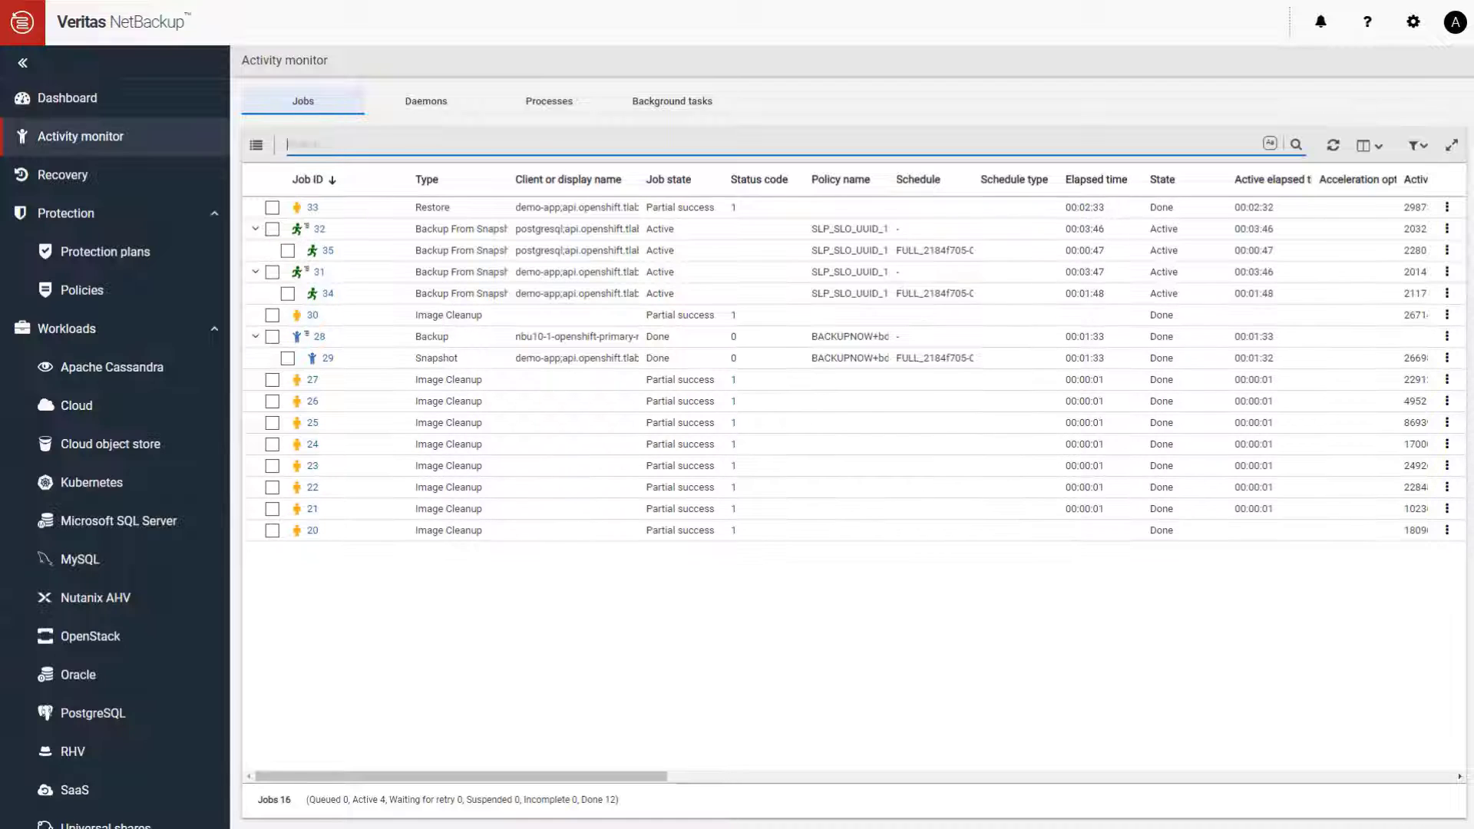
pyautogui.click(314, 209)
pyautogui.click(786, 268)
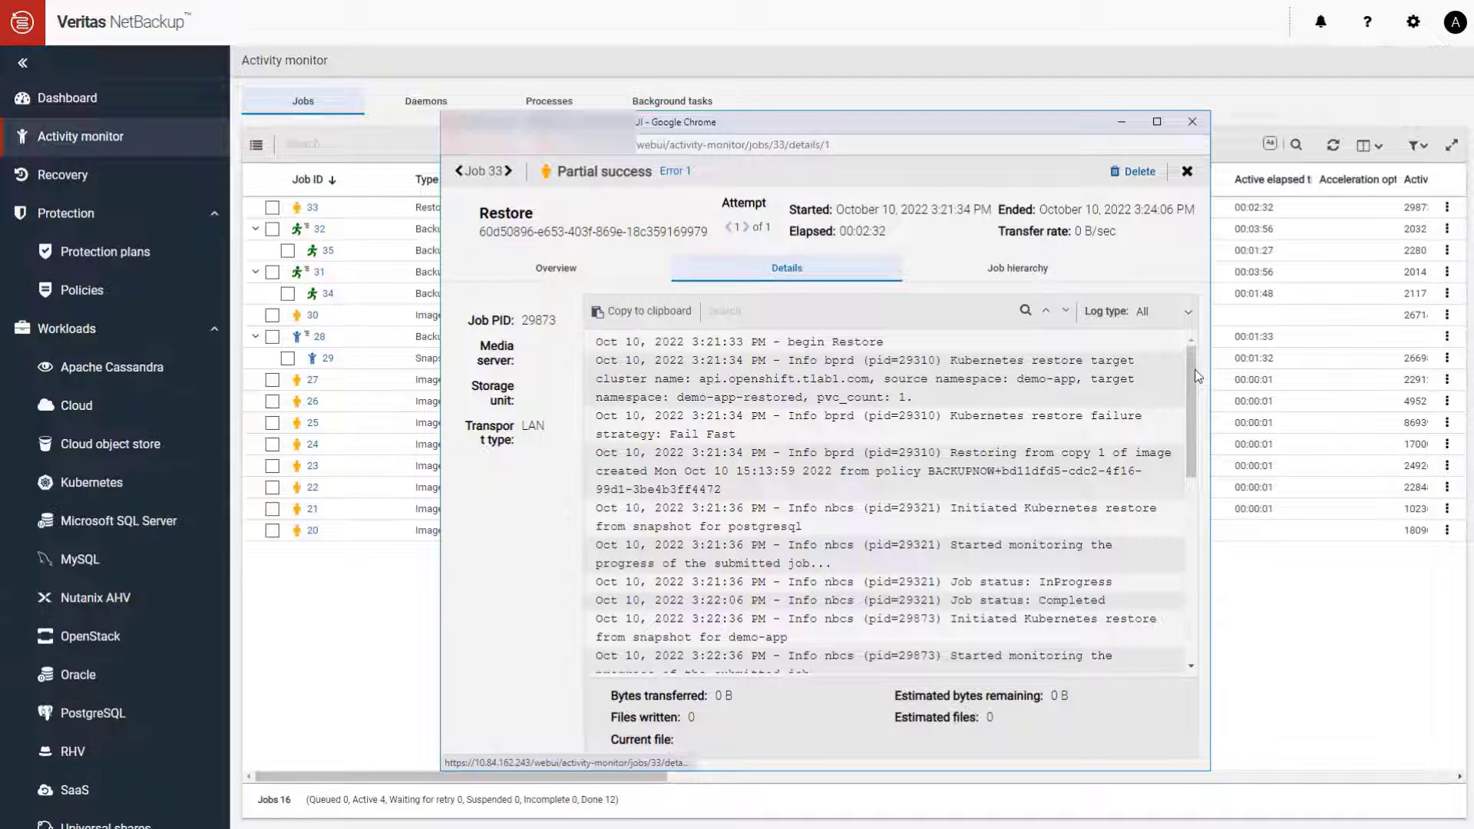
pyautogui.click(1192, 122)
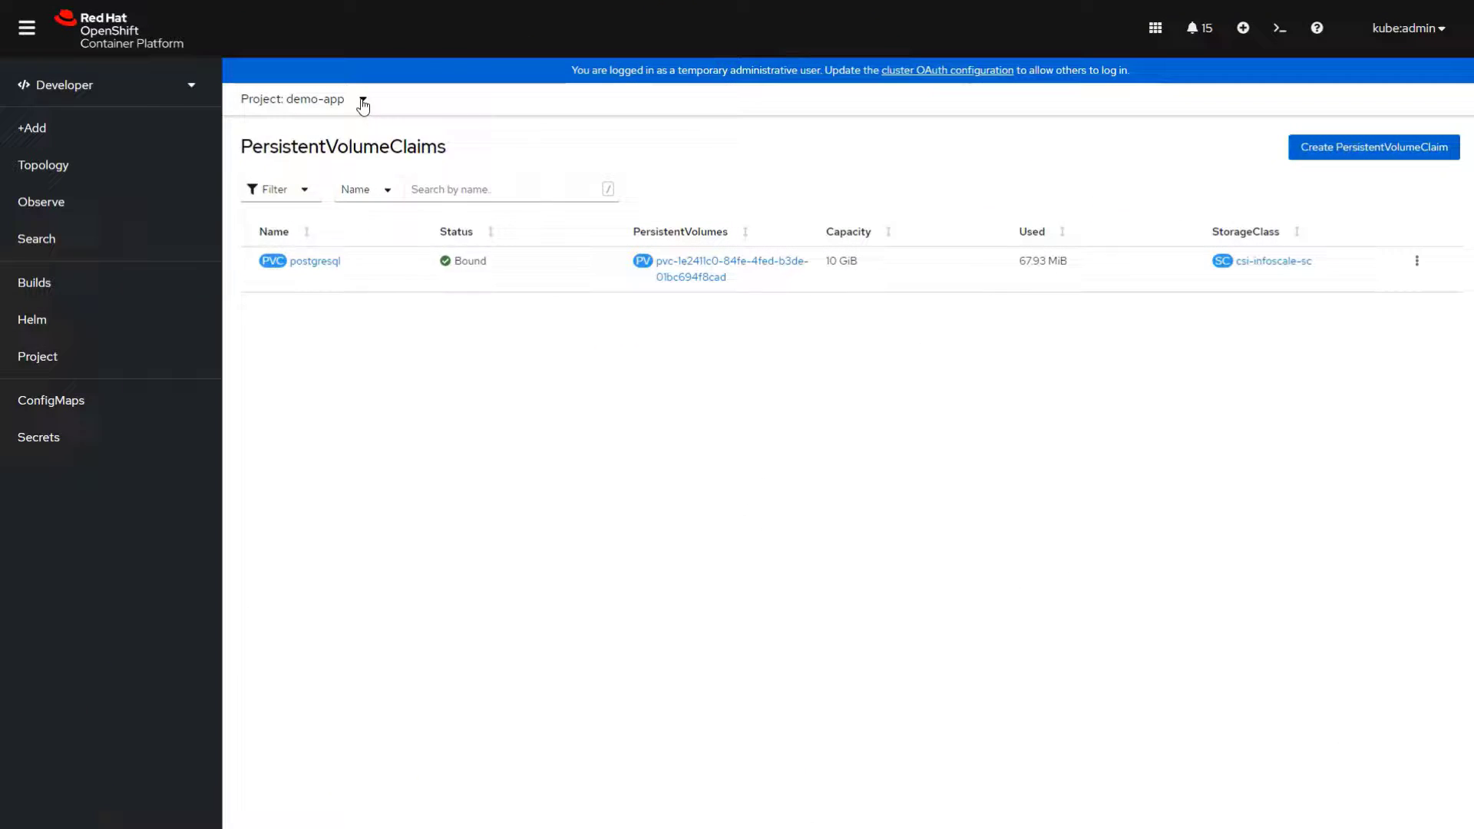
# Step: Switch to project demo-app-restored and view the restored postgresql PVC: Bound, 10 GiB capacity
pyautogui.click(354, 98)
pyautogui.click(289, 309)
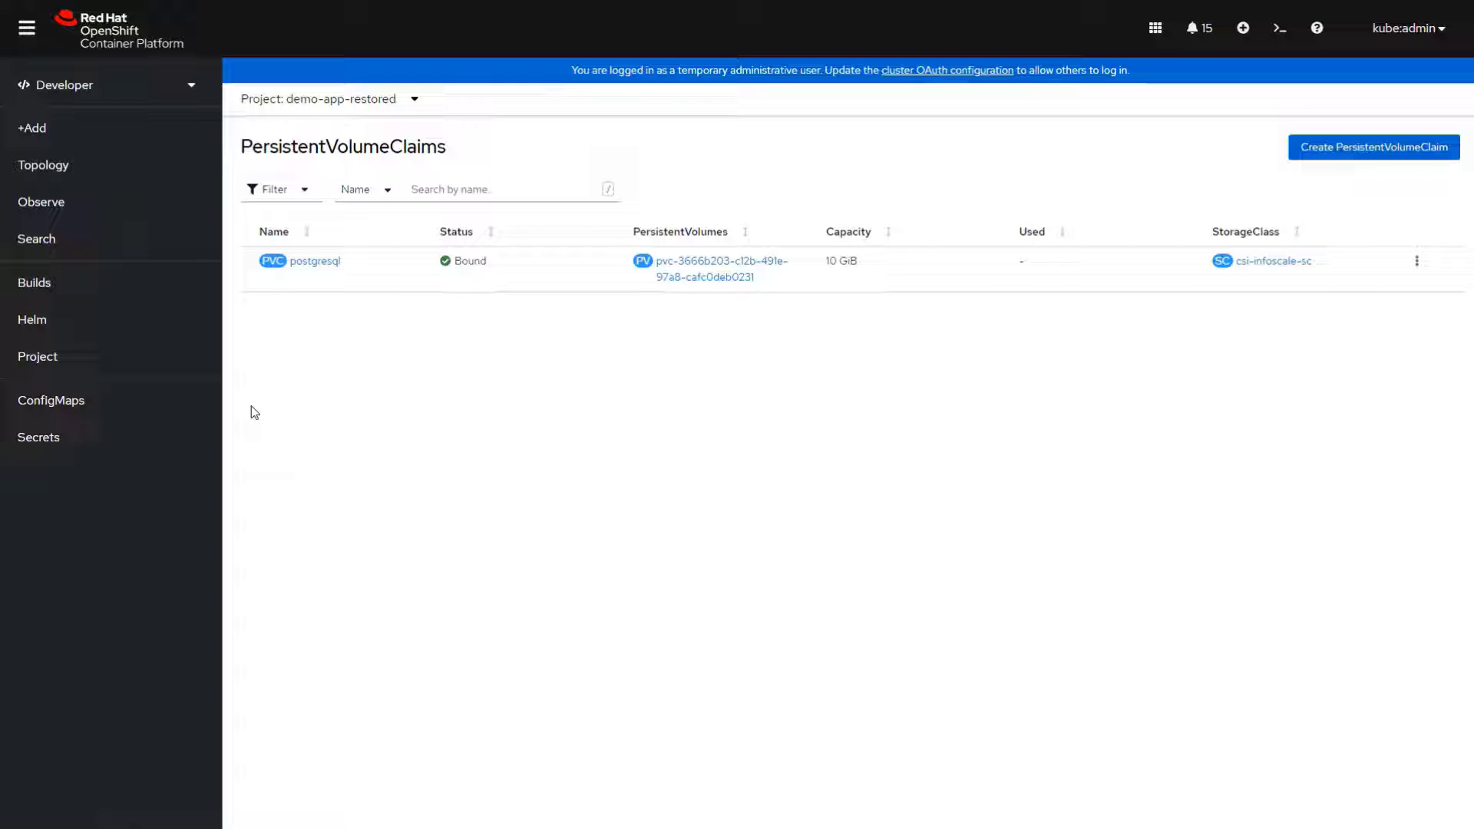
pyautogui.click(315, 261)
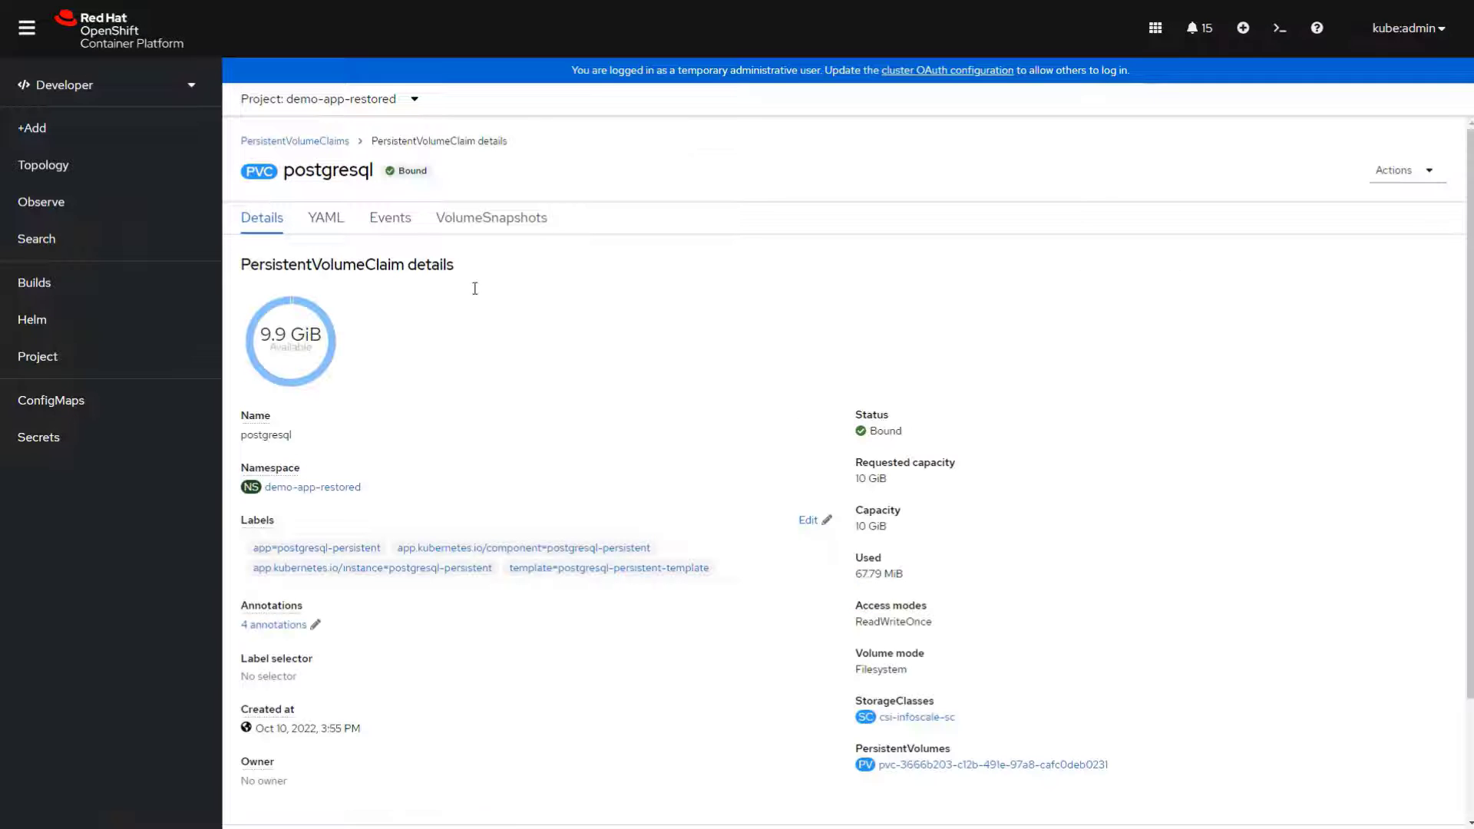
pyautogui.scroll(-2, 1469, 321)
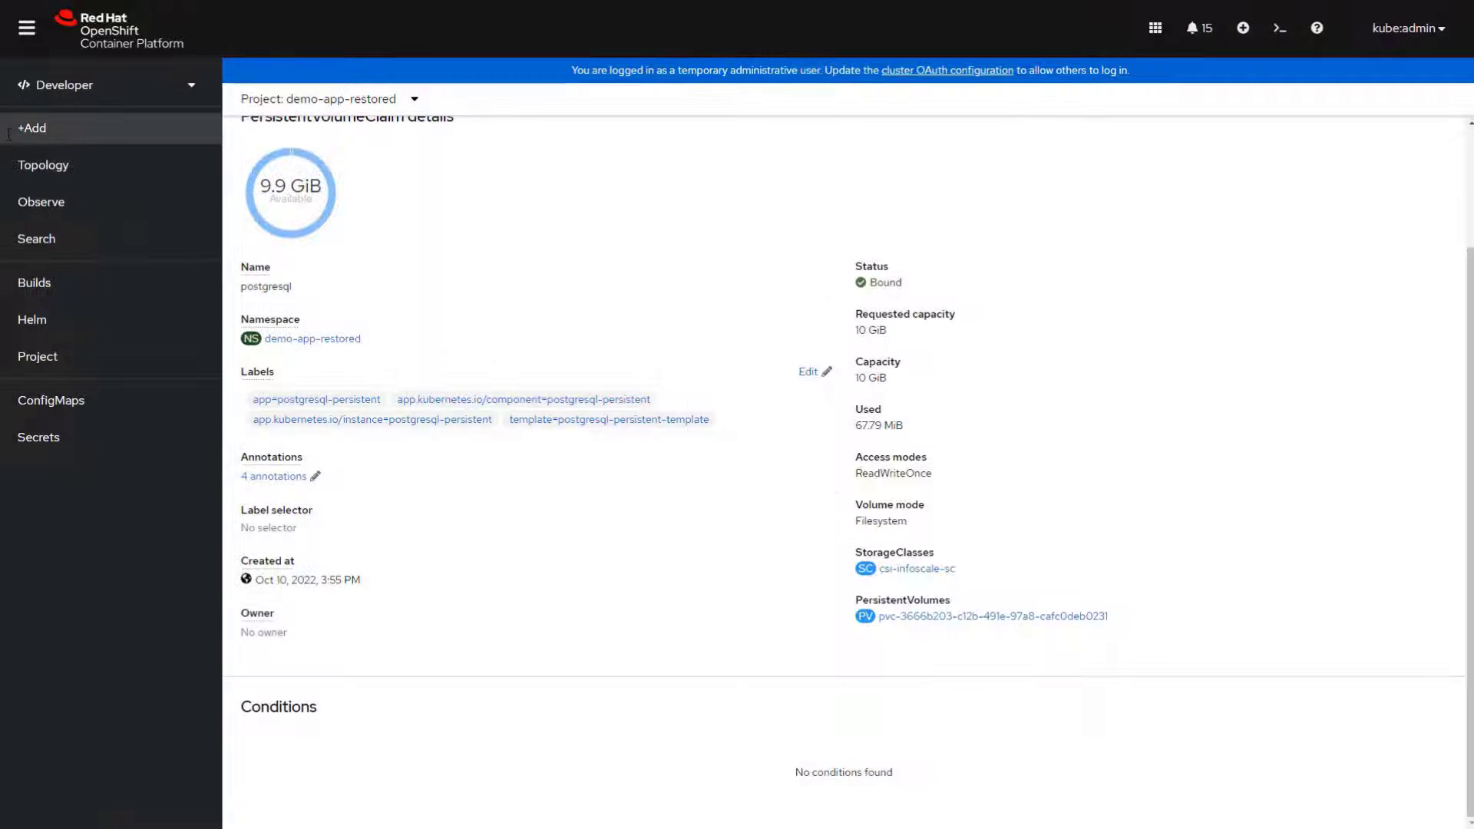
# Step: In the Administrator perspective, open namespace demo-app-restored from Namespaces filtered on 'demo'
pyautogui.click(81, 84)
pyautogui.click(91, 135)
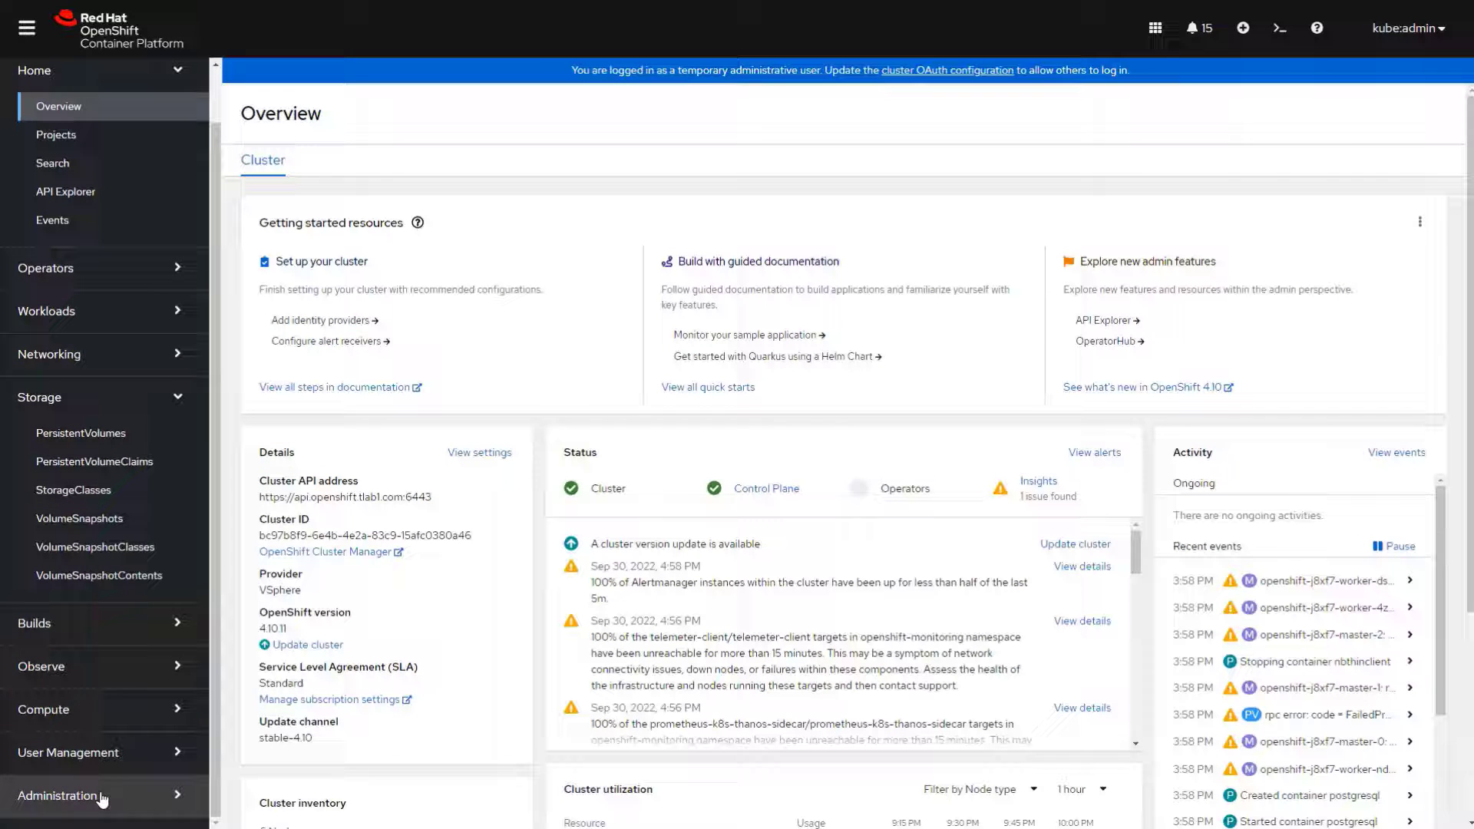
pyautogui.click(77, 793)
pyautogui.scroll(-2, 129, 720)
pyautogui.click(129, 712)
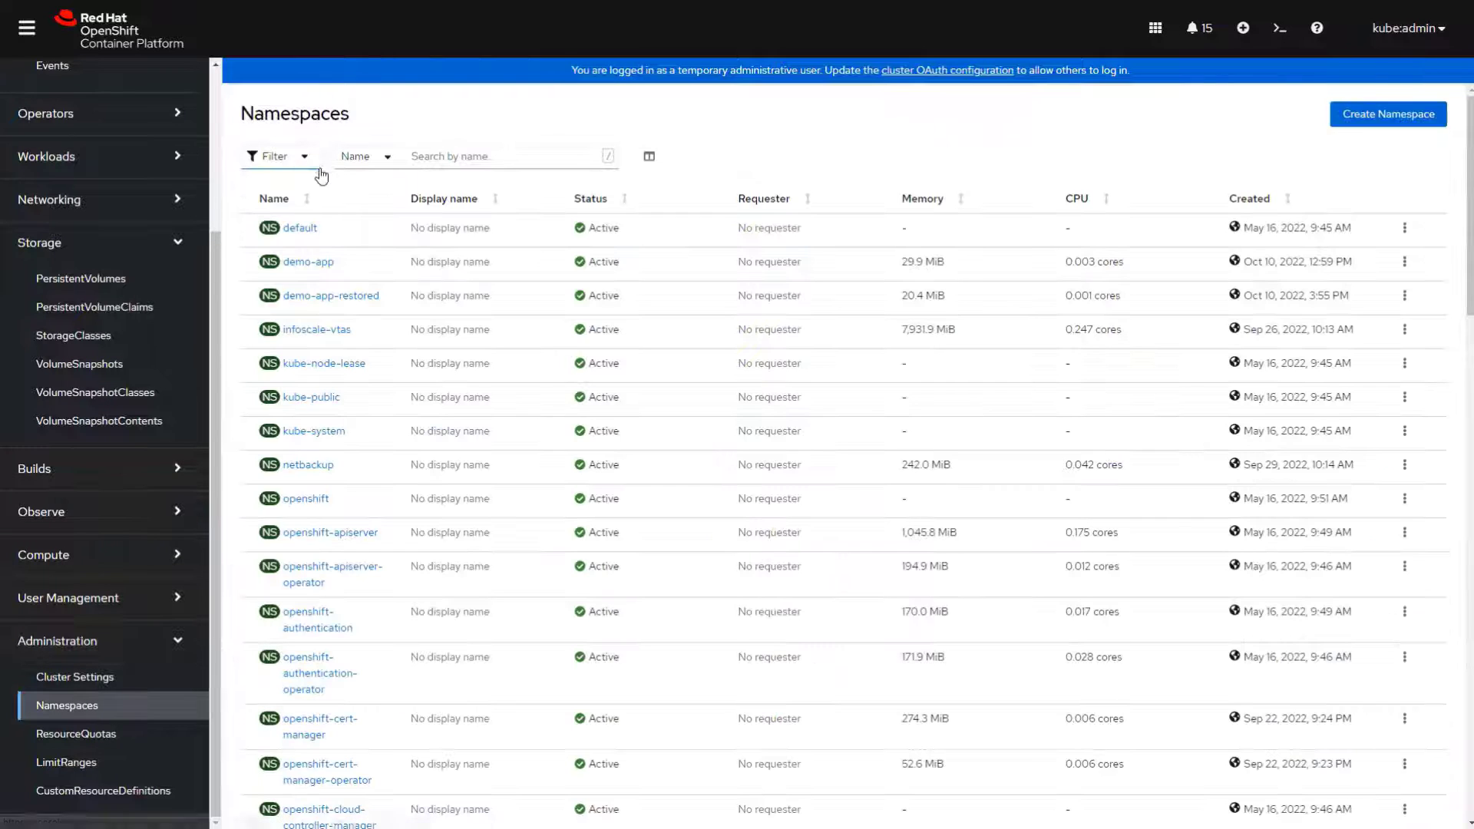
pyautogui.click(439, 156)
pyautogui.write('demo-')
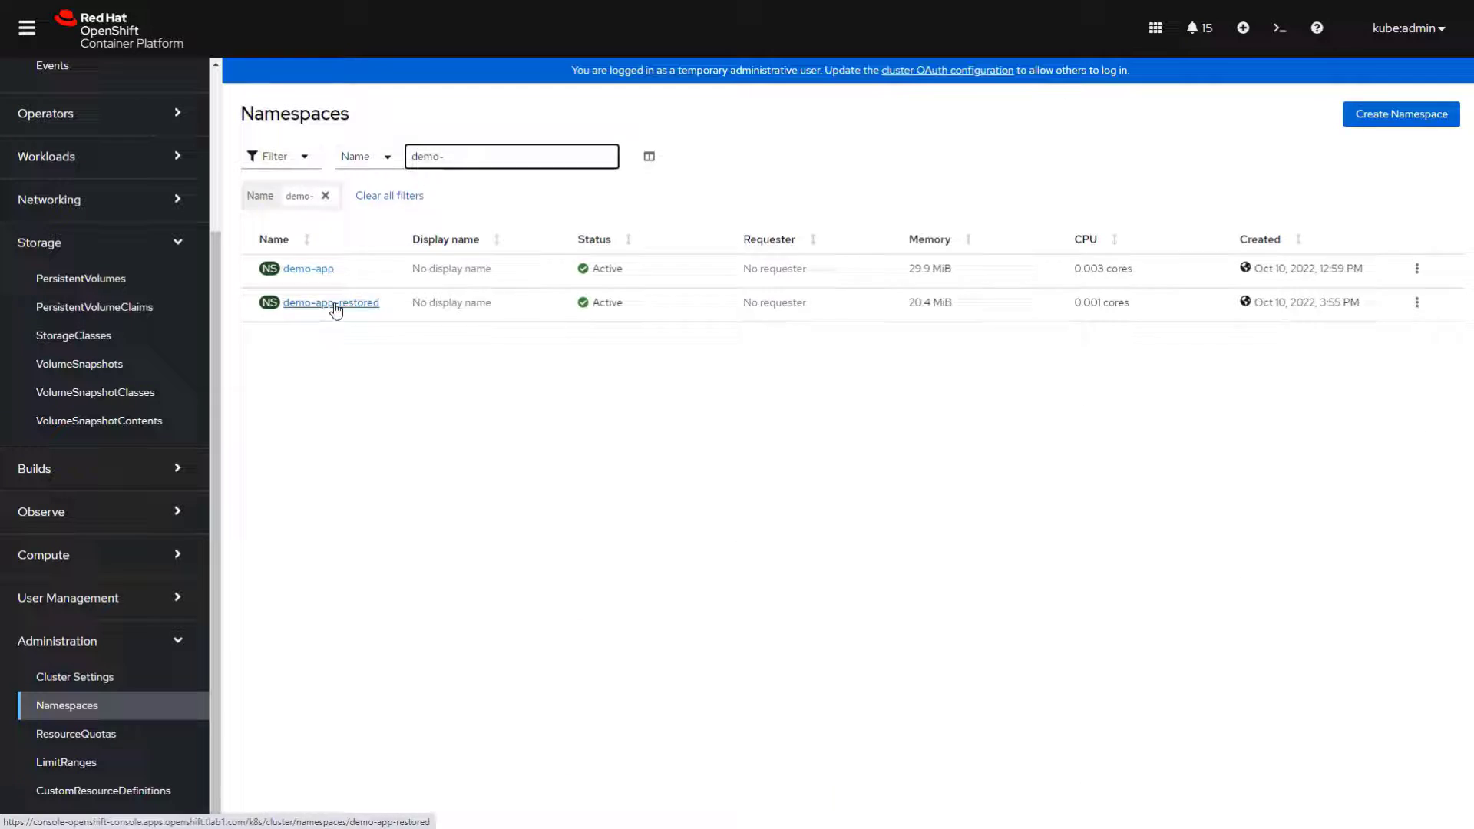
pyautogui.click(333, 306)
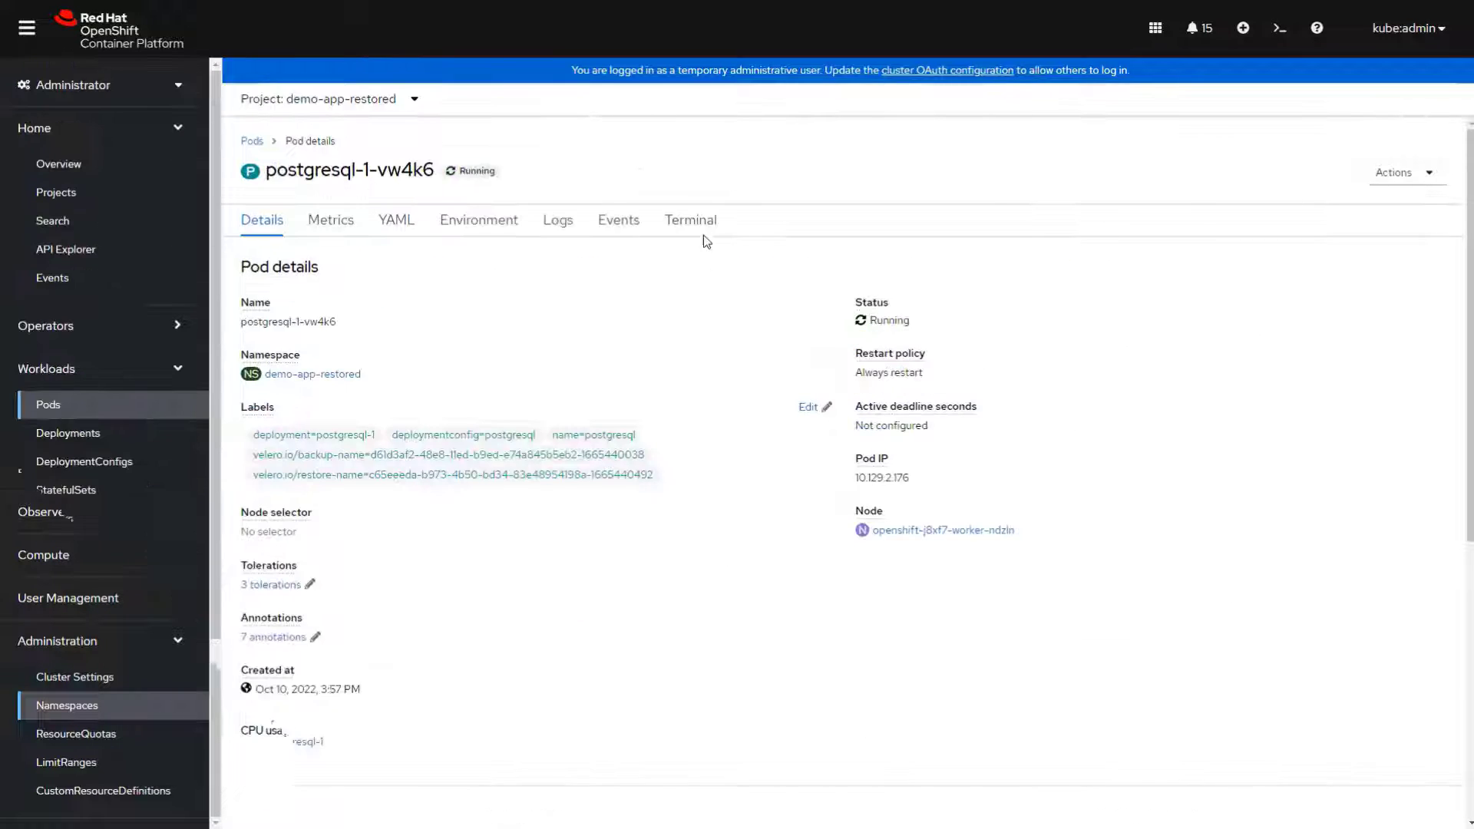
# Step: In the restored postgresql pod's terminal, run psql to list the databases
pyautogui.click(694, 224)
pyautogui.write('psql')
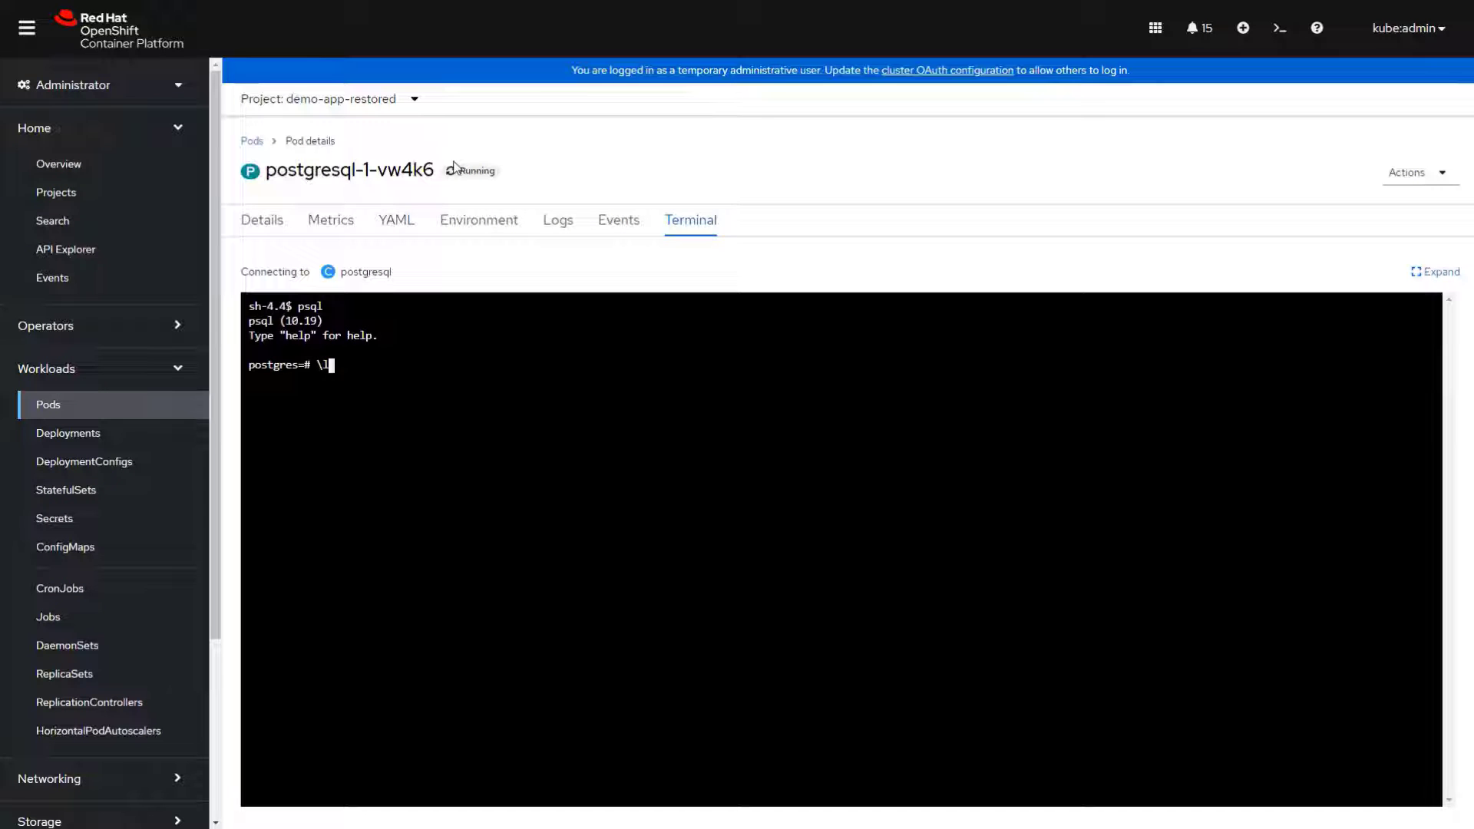
pyautogui.press('Return')
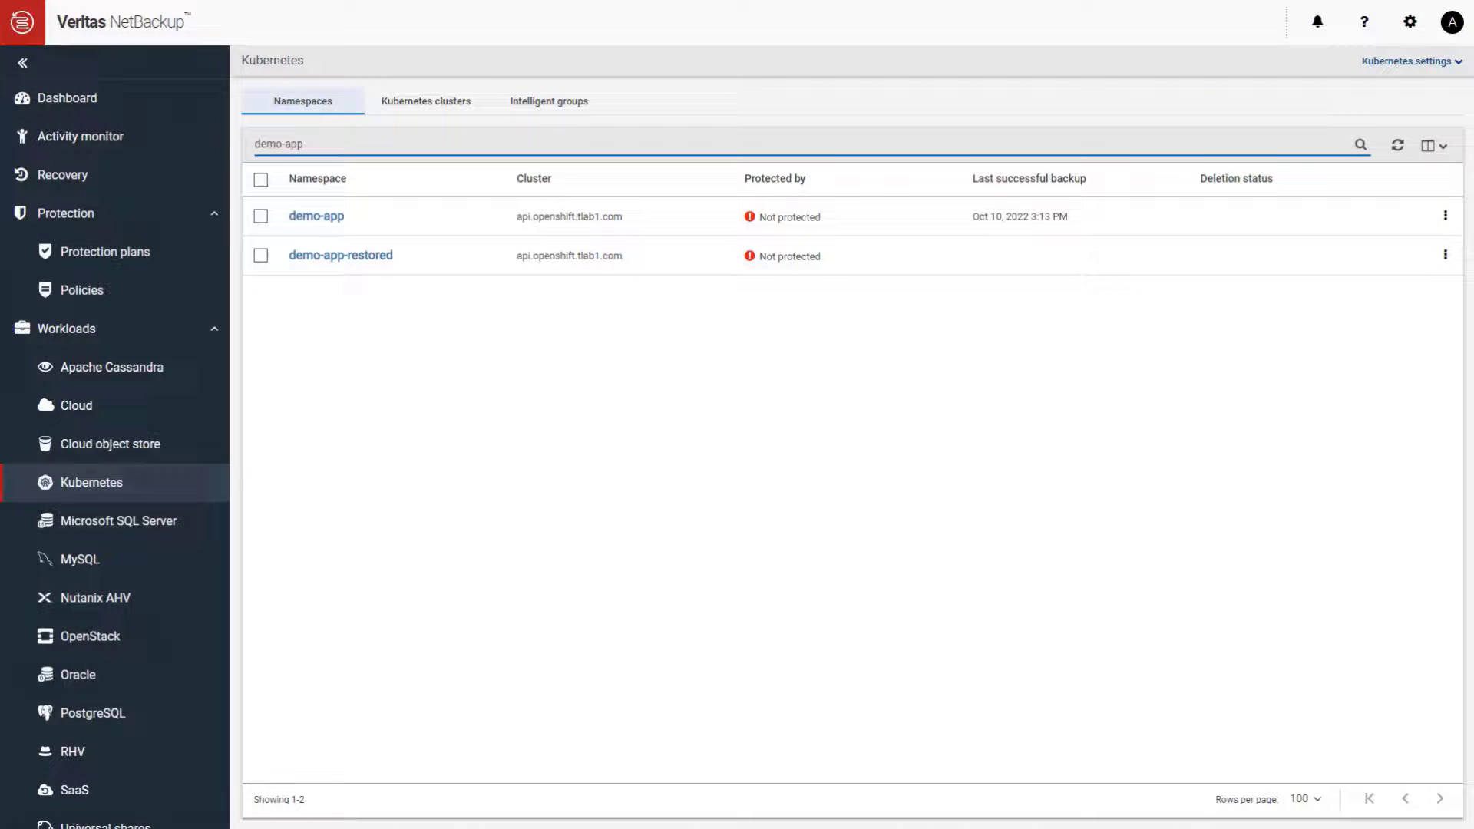
# Step: Restore demo-app's October 10 Backup copy, targeting cluster api.openshift-dr.tlab1.com
pyautogui.click(314, 222)
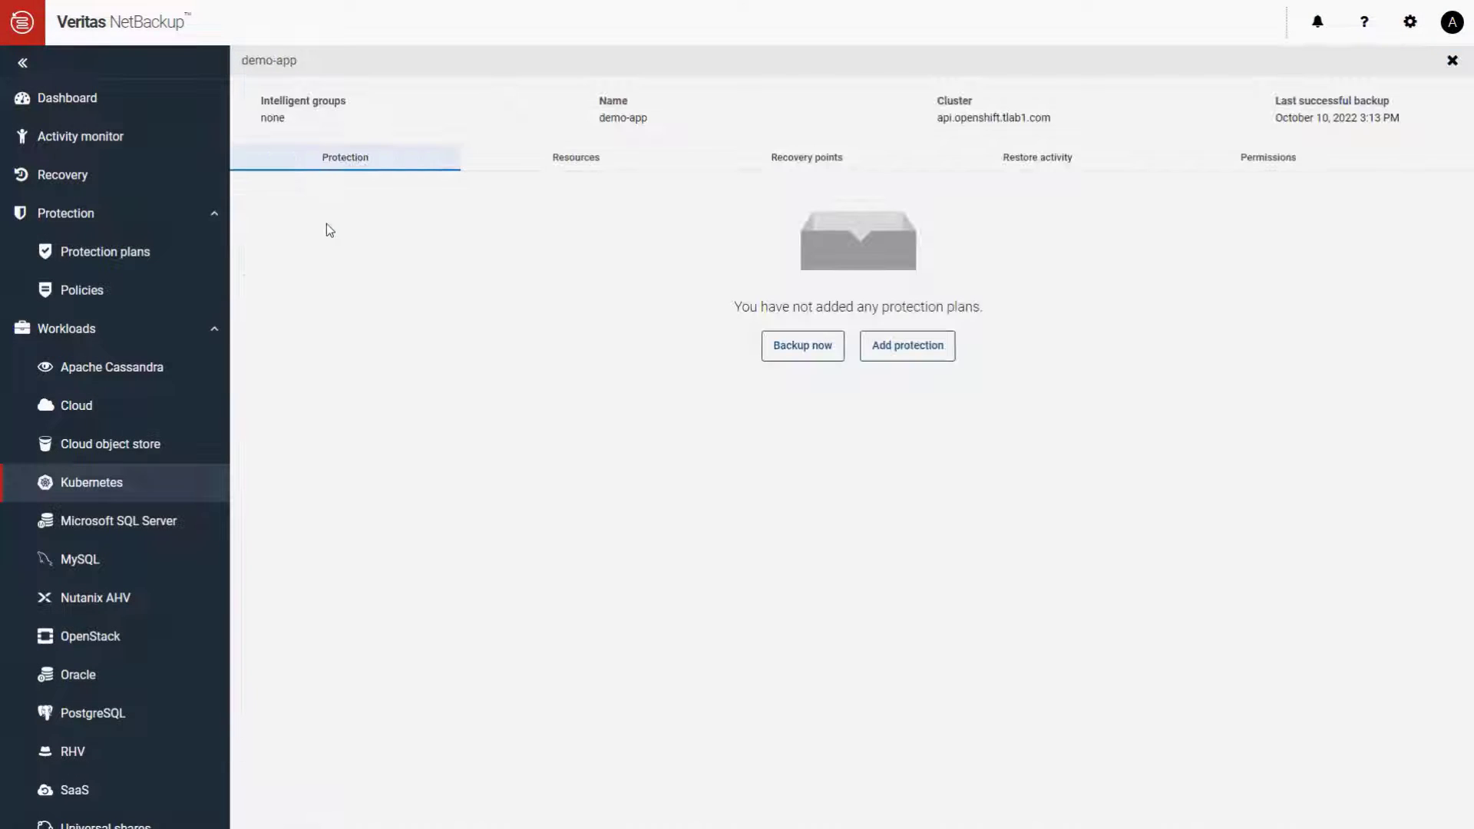
pyautogui.click(800, 159)
pyautogui.click(1072, 274)
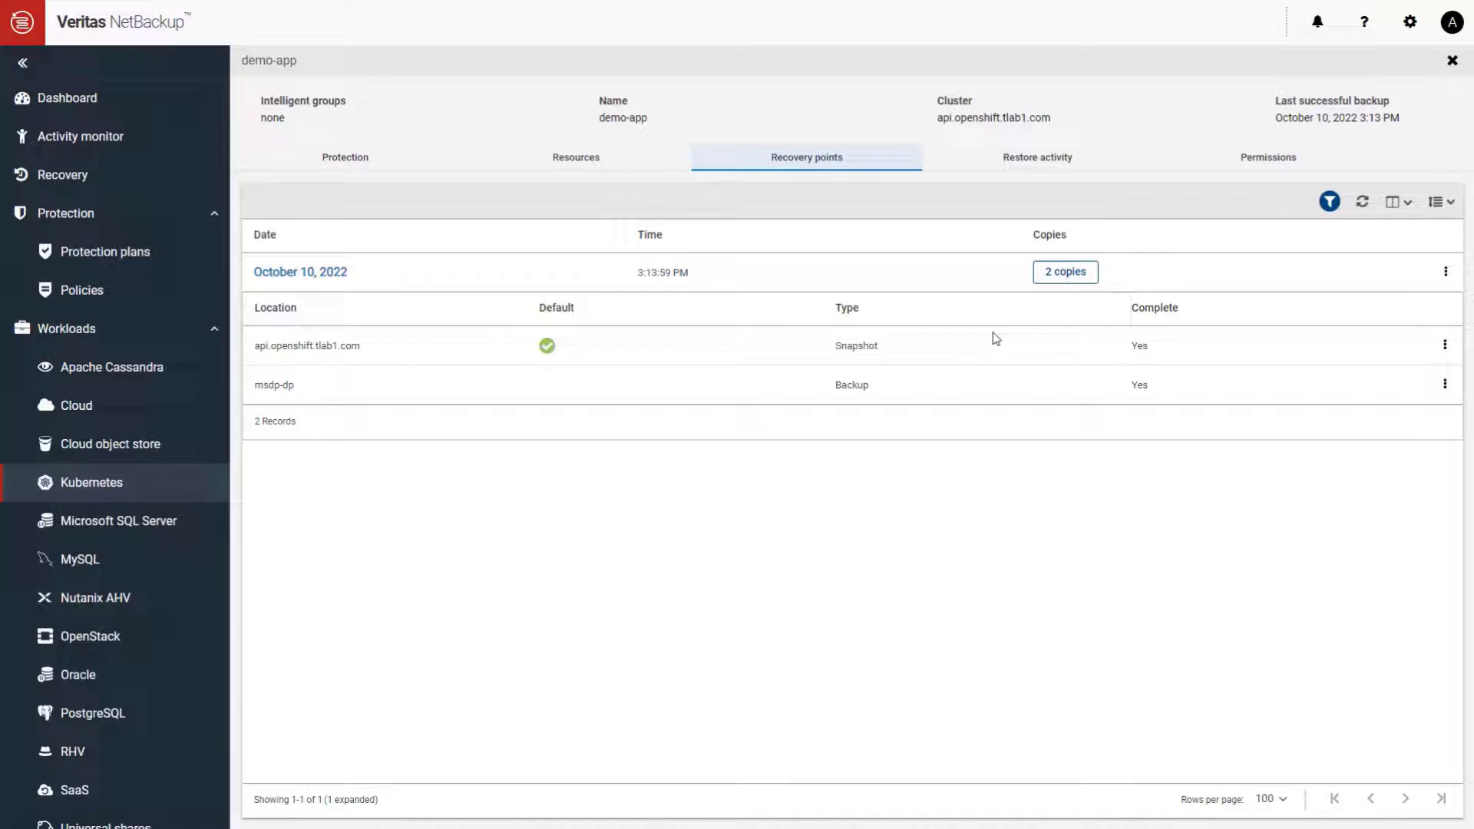
pyautogui.click(1445, 384)
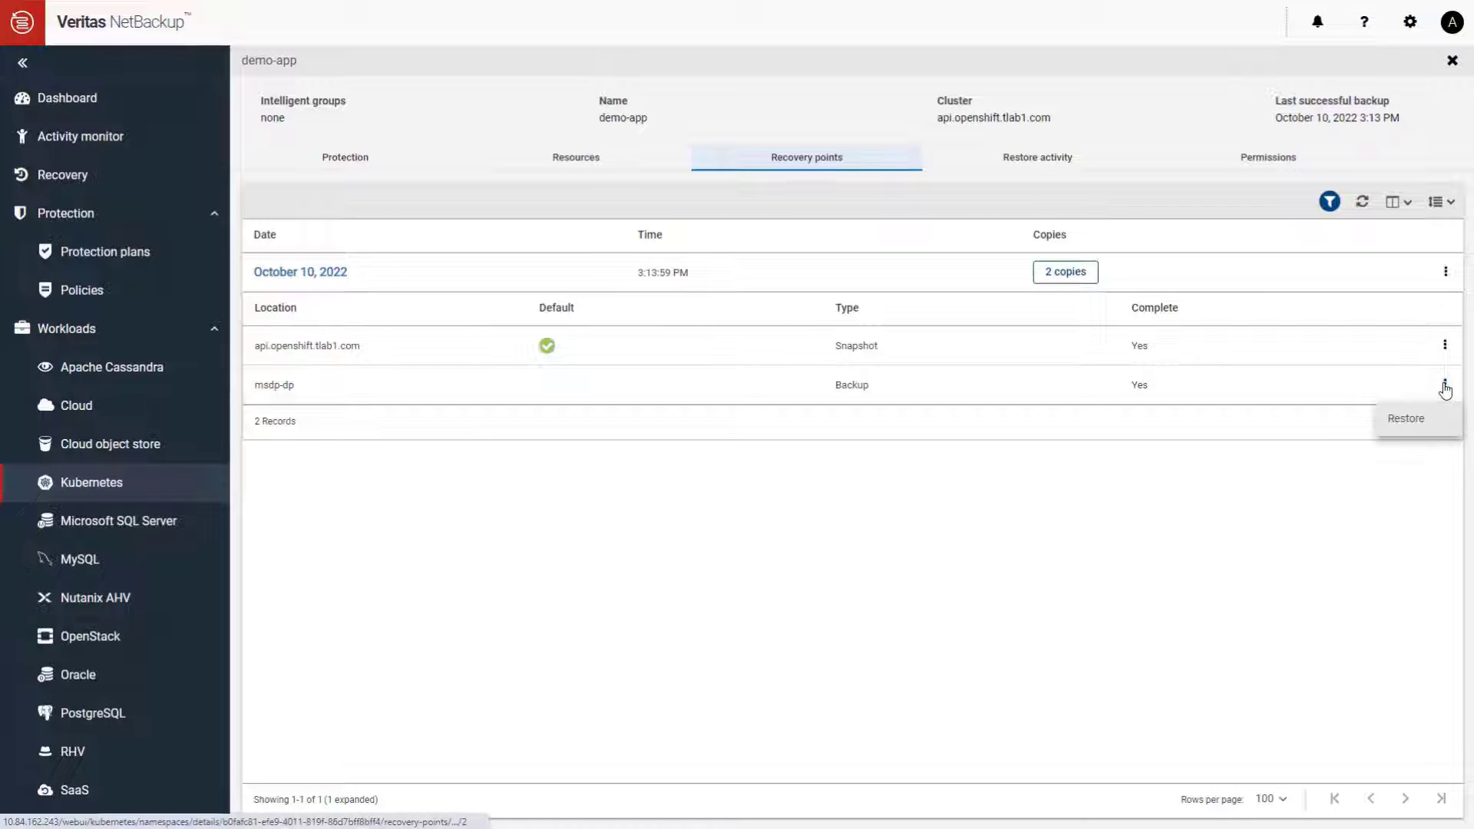
pyautogui.click(1403, 418)
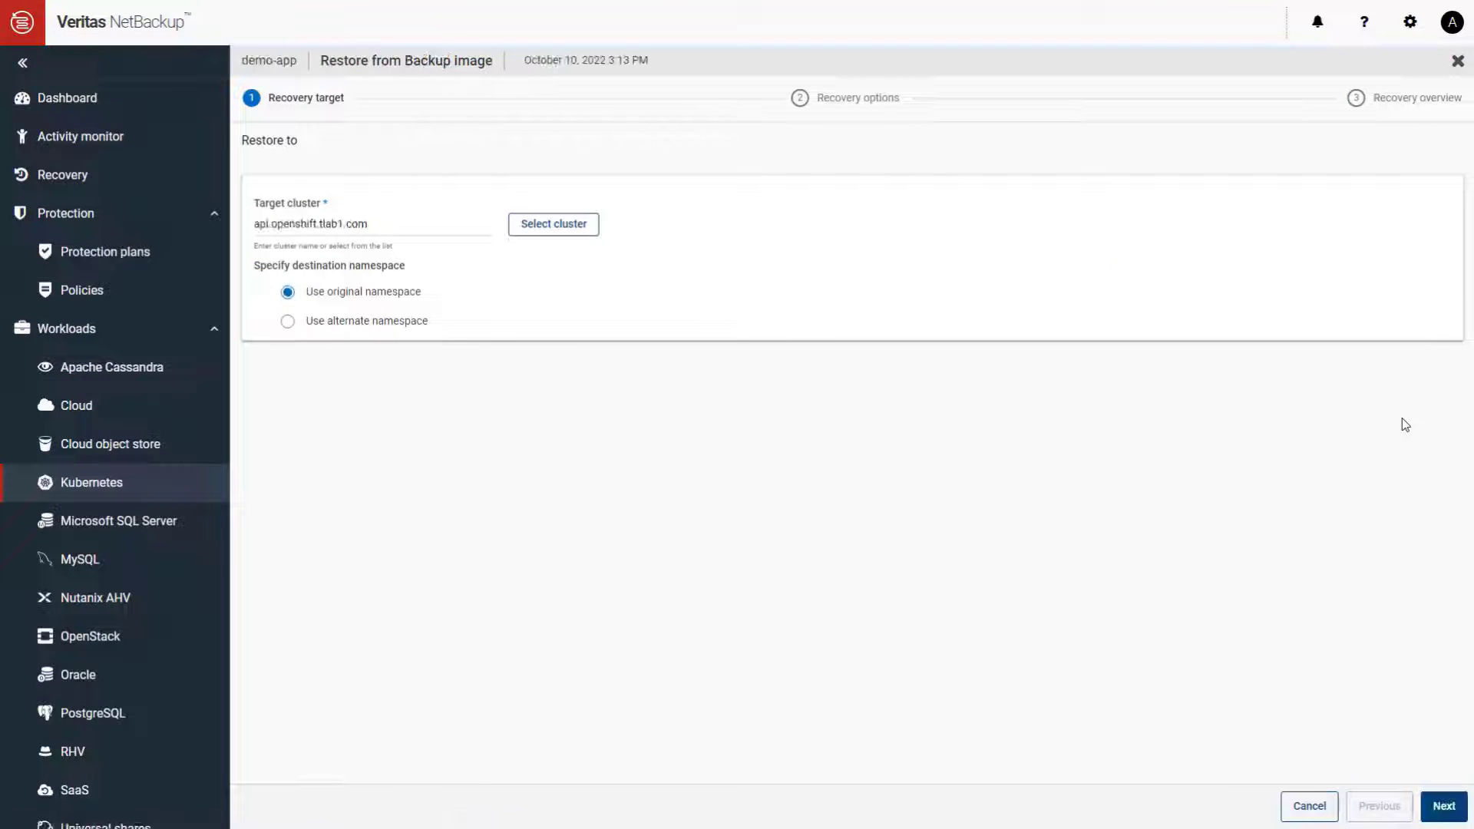
pyautogui.click(559, 224)
pyautogui.click(492, 244)
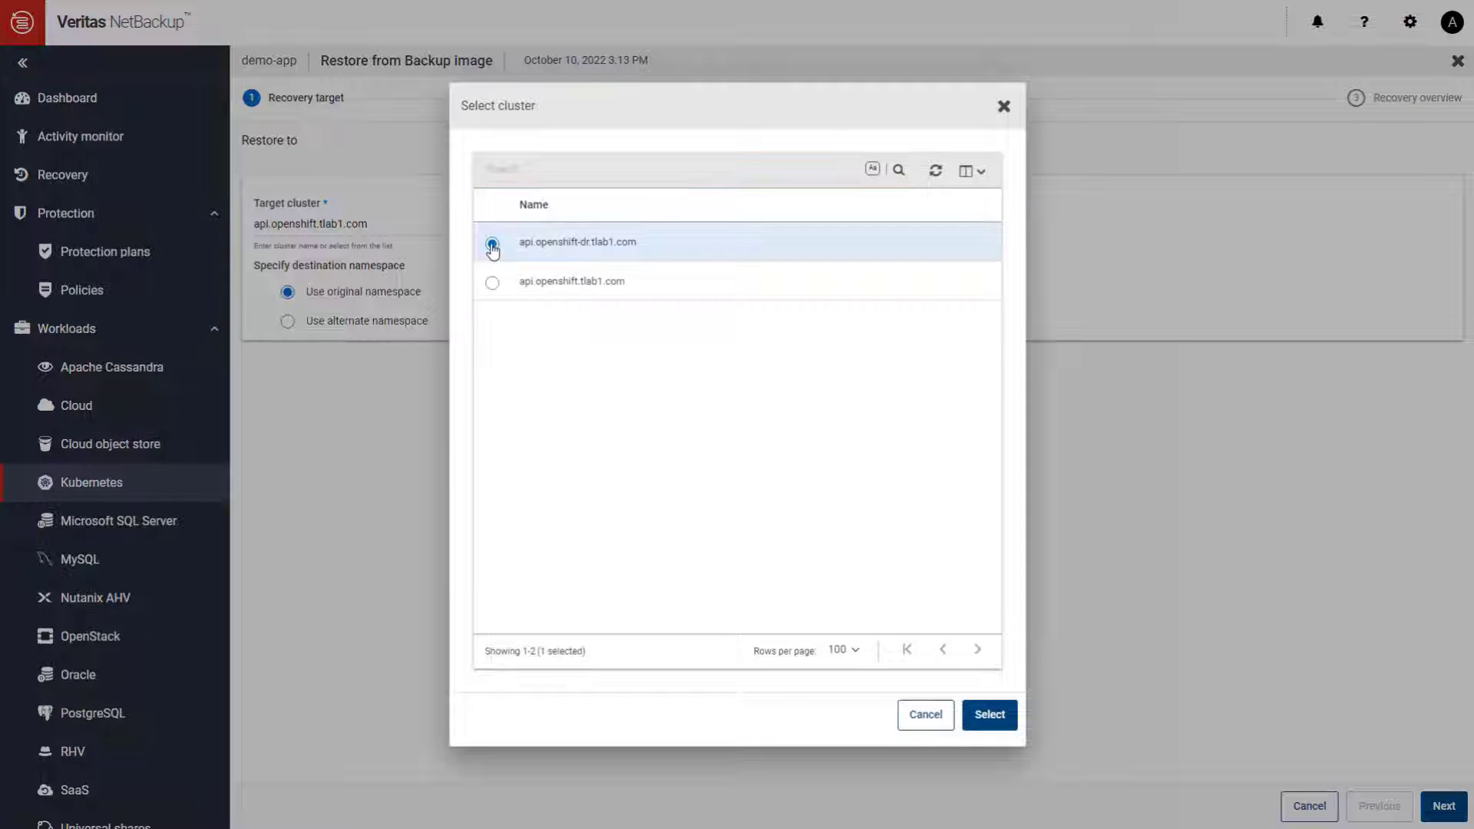
pyautogui.click(992, 718)
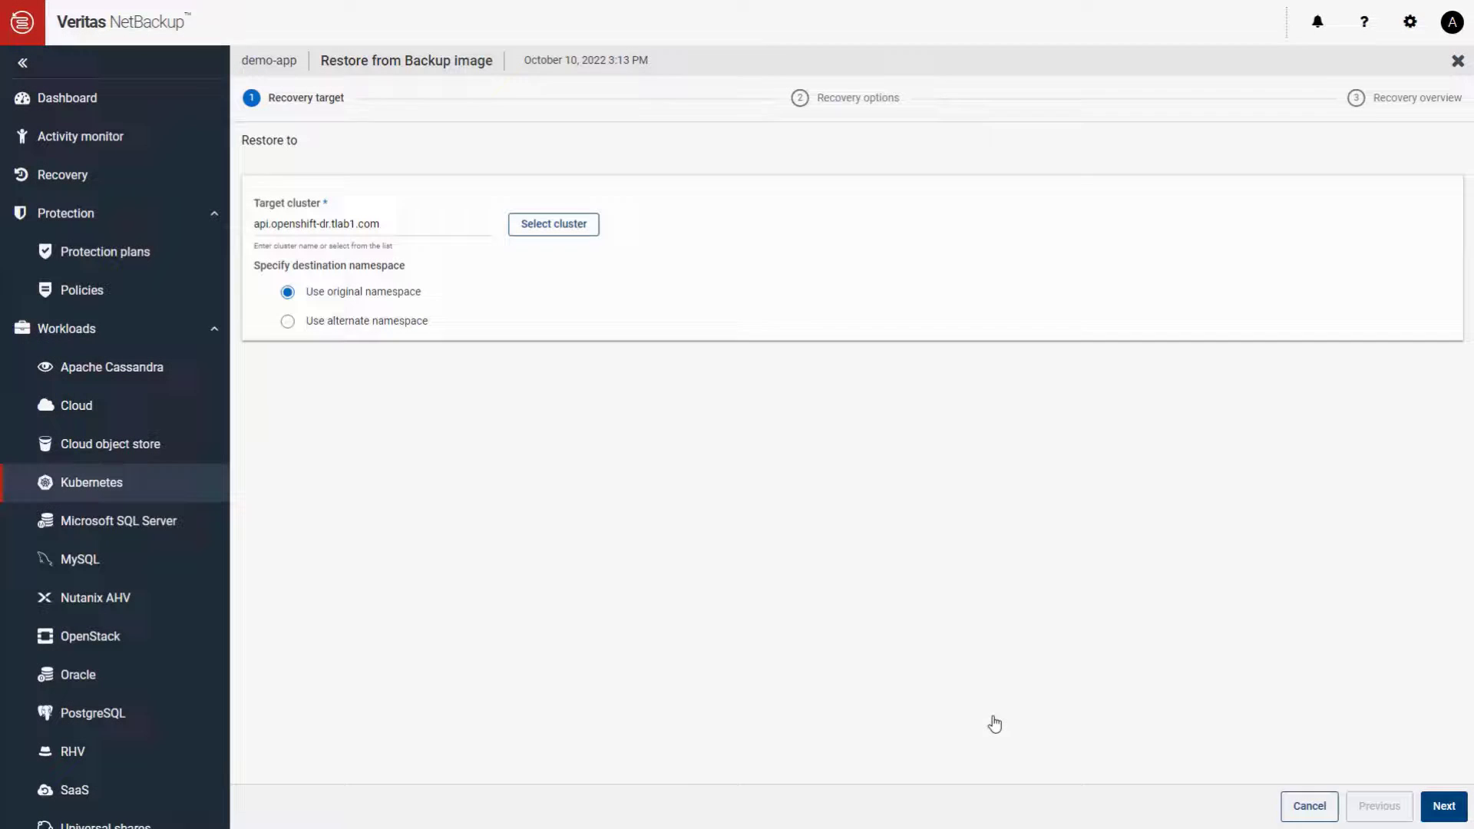
# Step: Use alternate namespace demo-app-restored-dr-cluster, start the recovery, and watch the job in Activity monitor
pyautogui.click(288, 321)
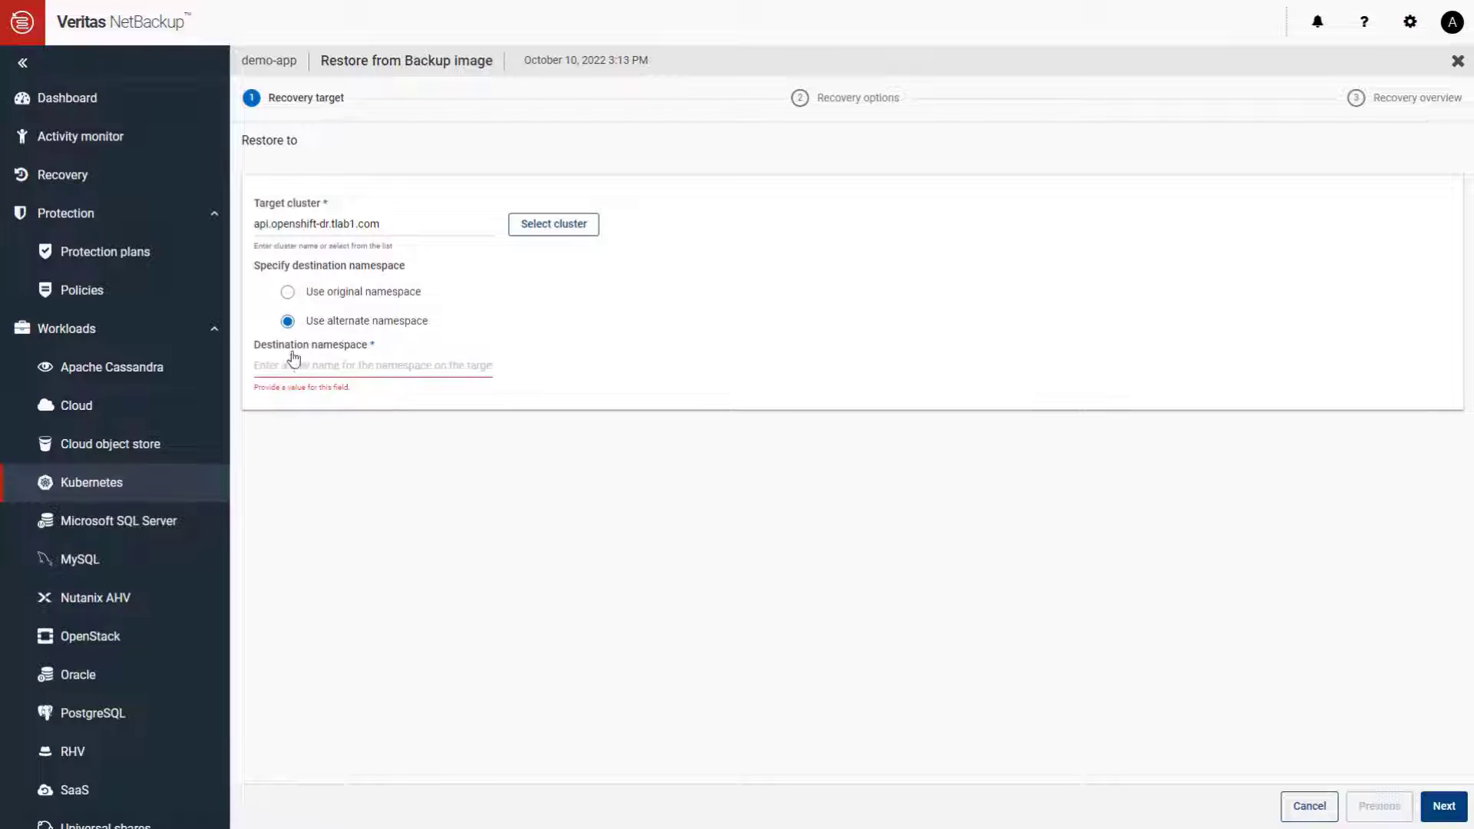
pyautogui.click(290, 361)
pyautogui.write('demo-app-restored-dr-cluster')
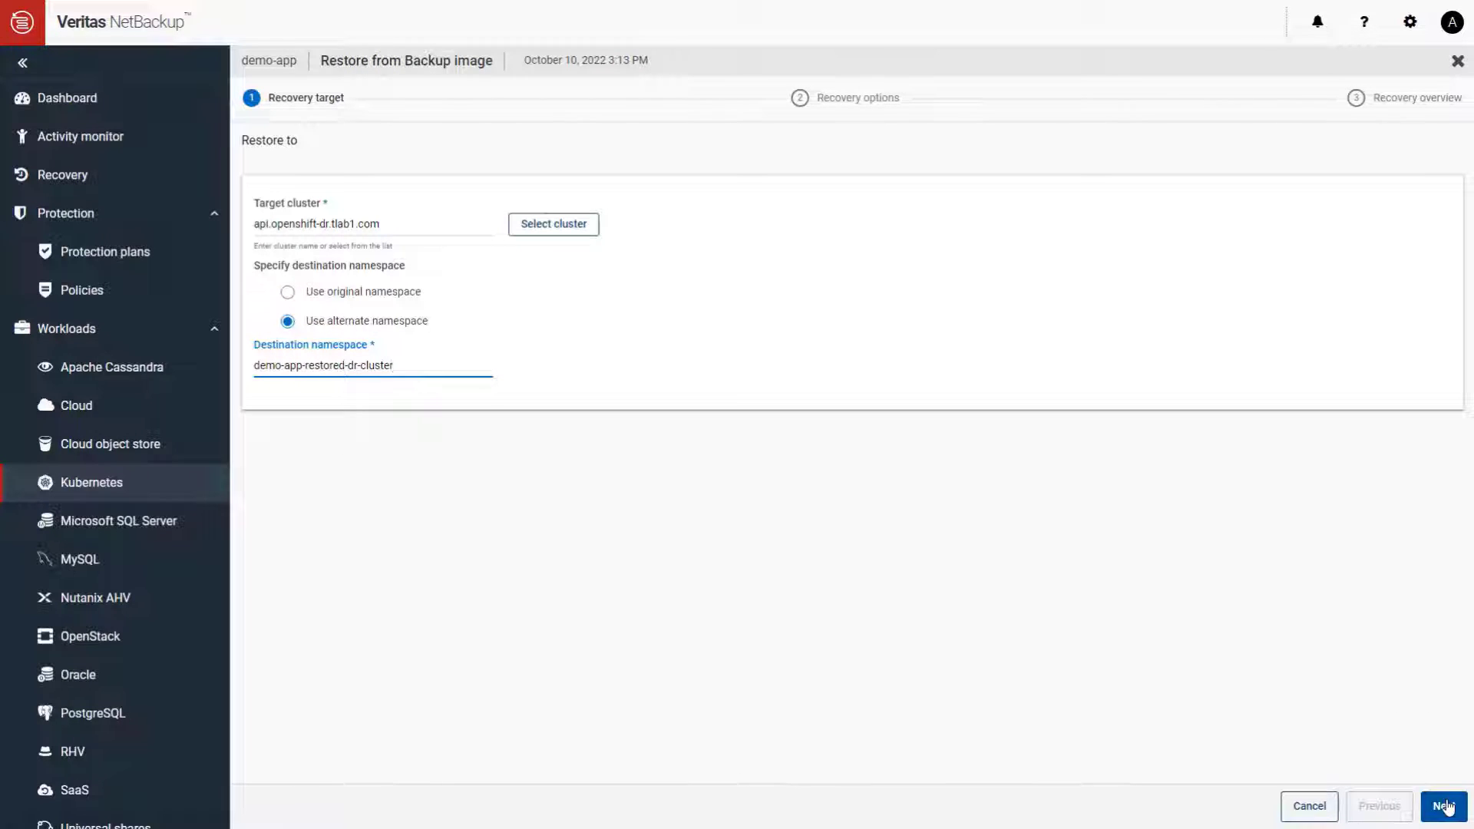
pyautogui.click(1442, 804)
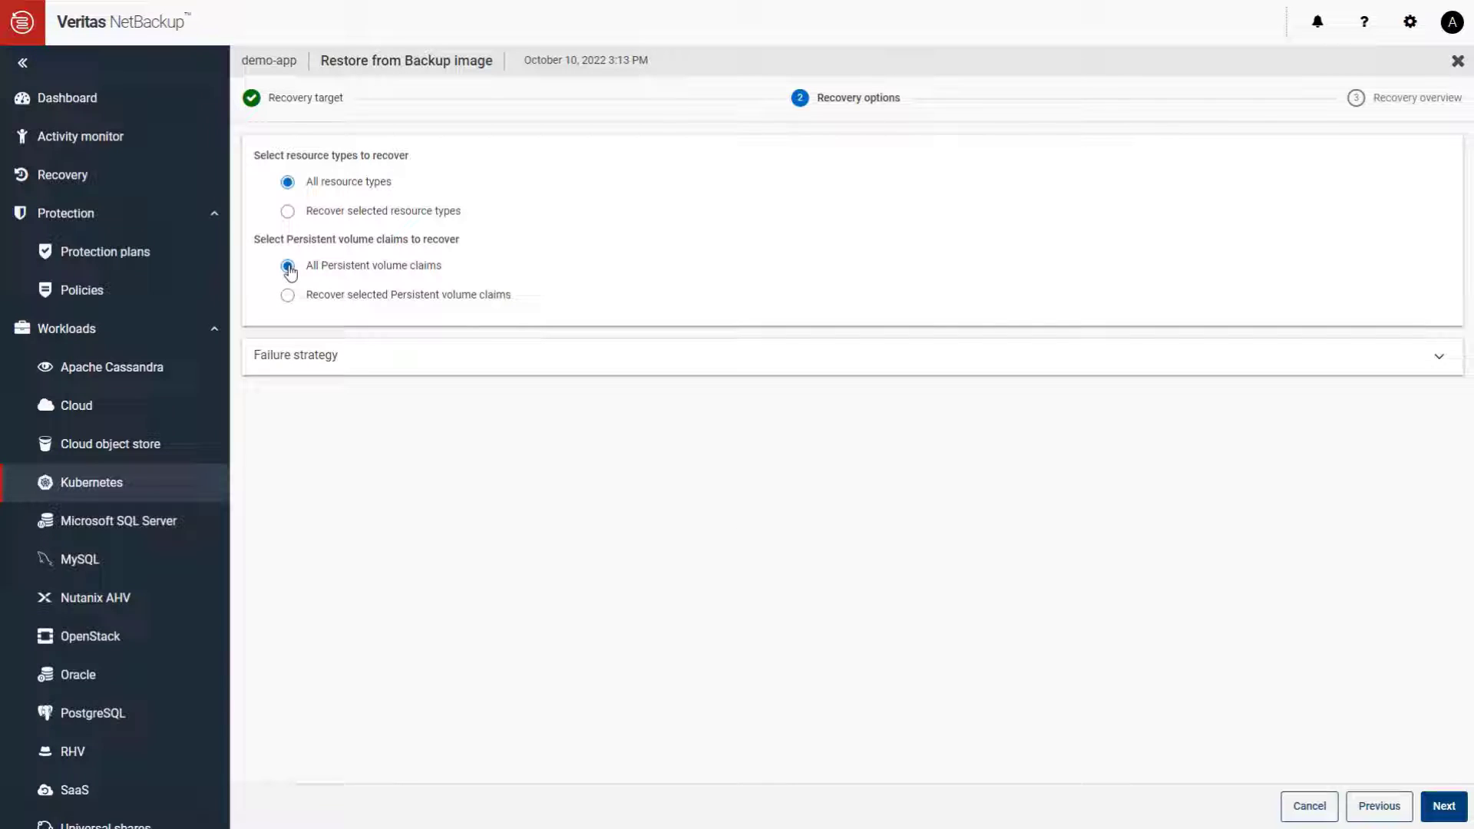
pyautogui.click(1446, 812)
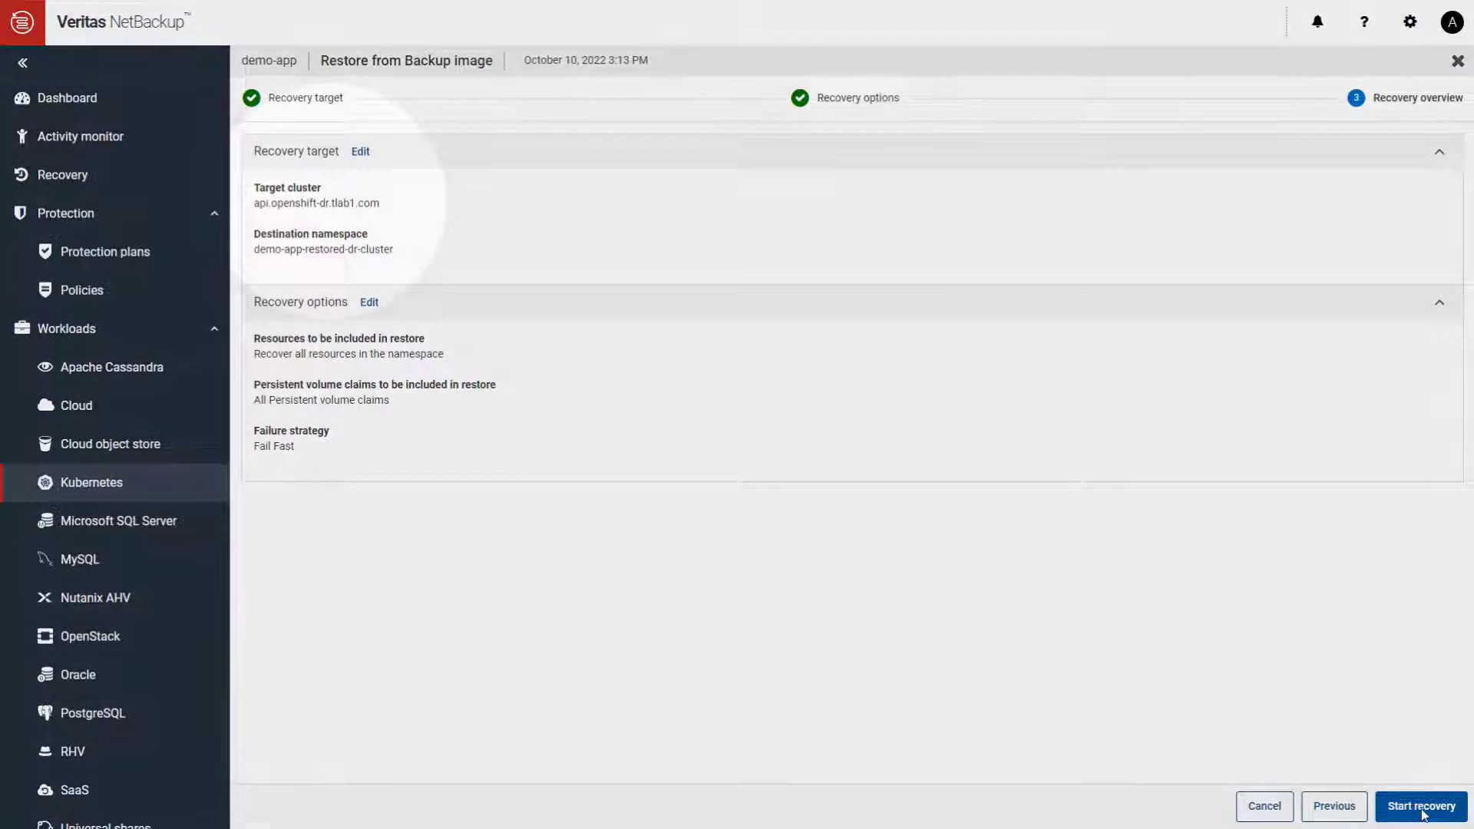
pyautogui.click(1424, 815)
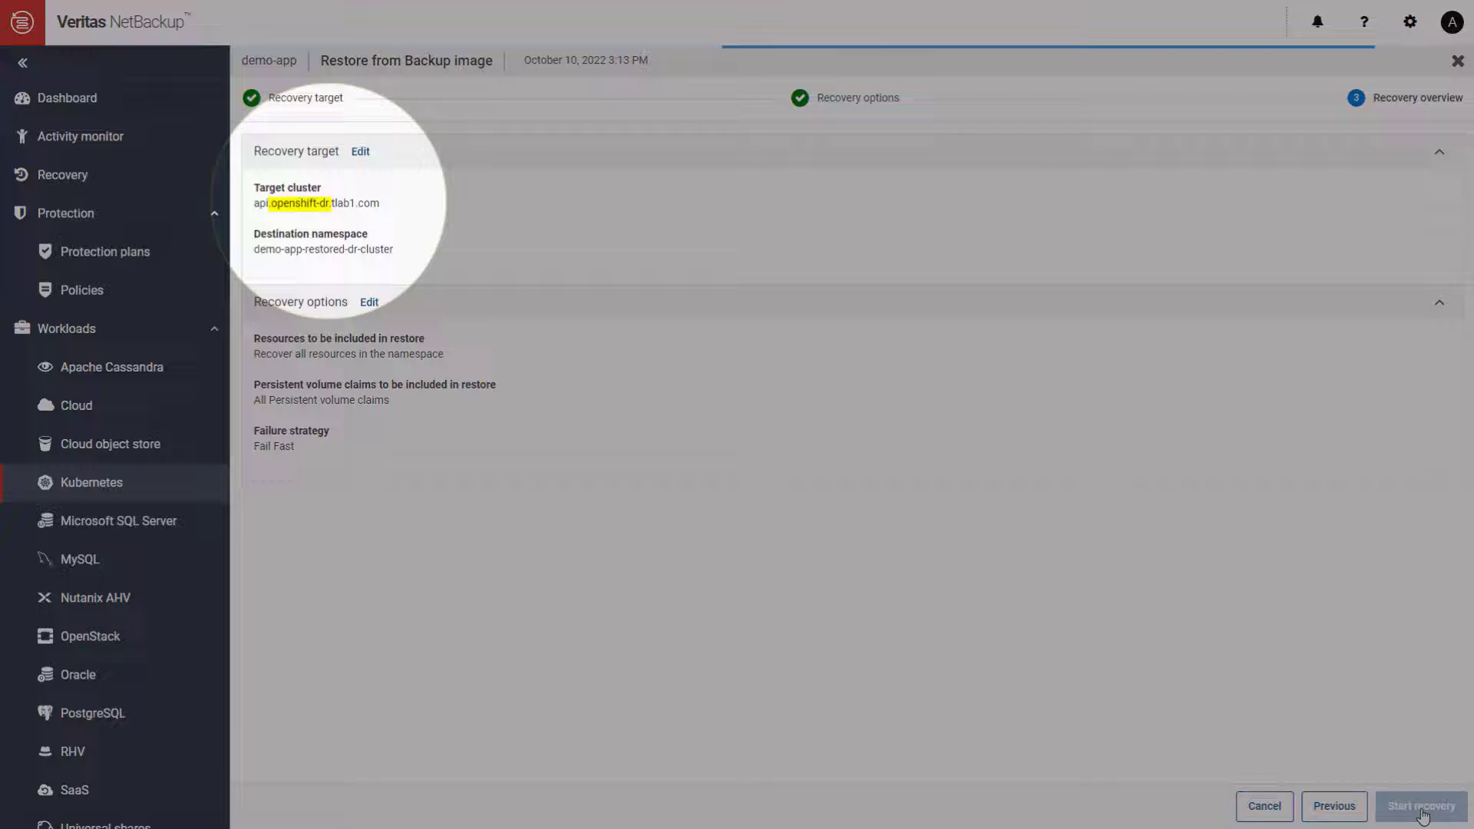
pyautogui.click(60, 142)
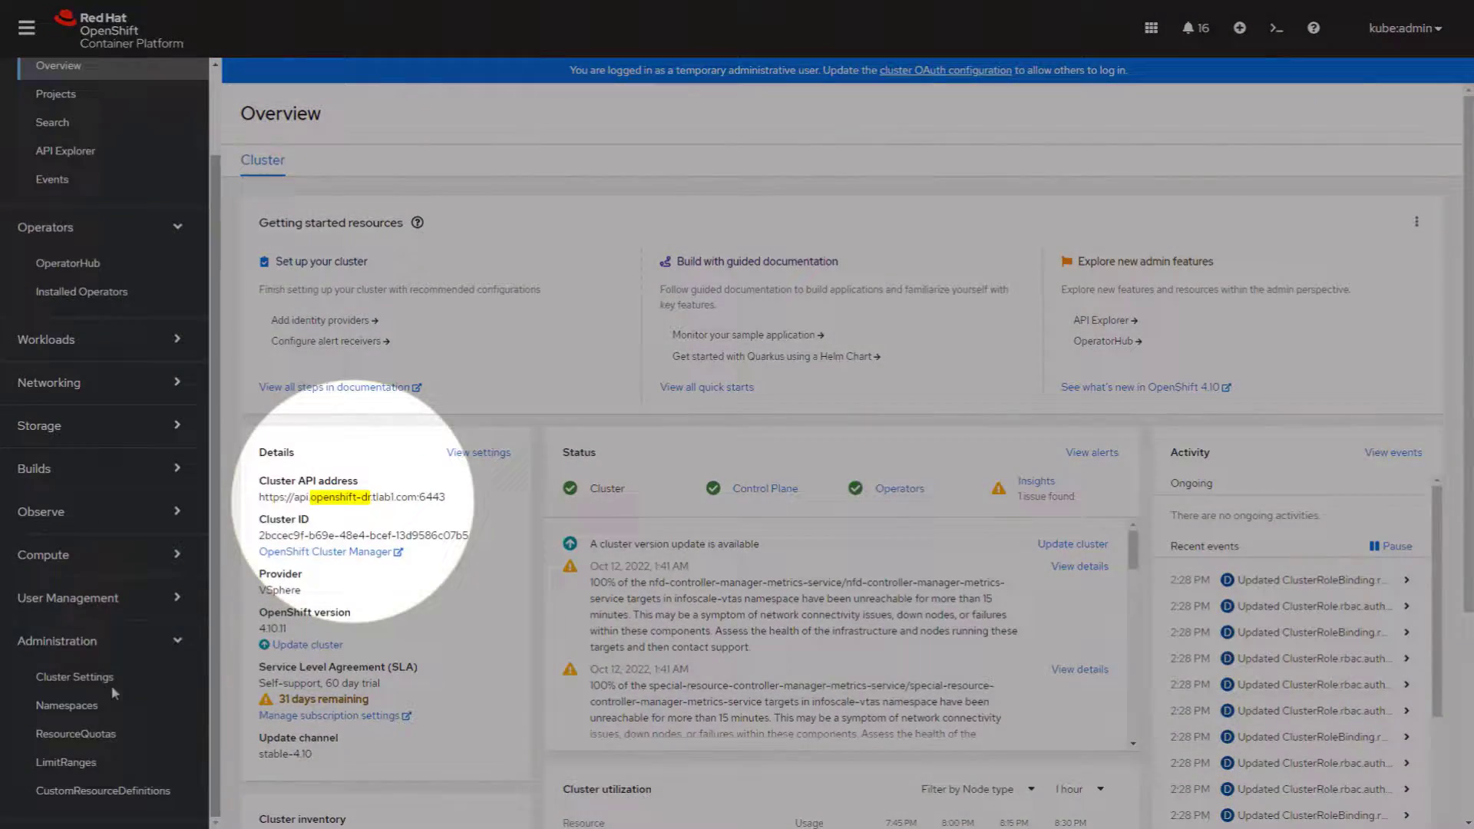
# Step: Filter namespaces on 'demo-ap' and open demo-app-restored-dr-cluster to confirm it is Active
pyautogui.click(67, 705)
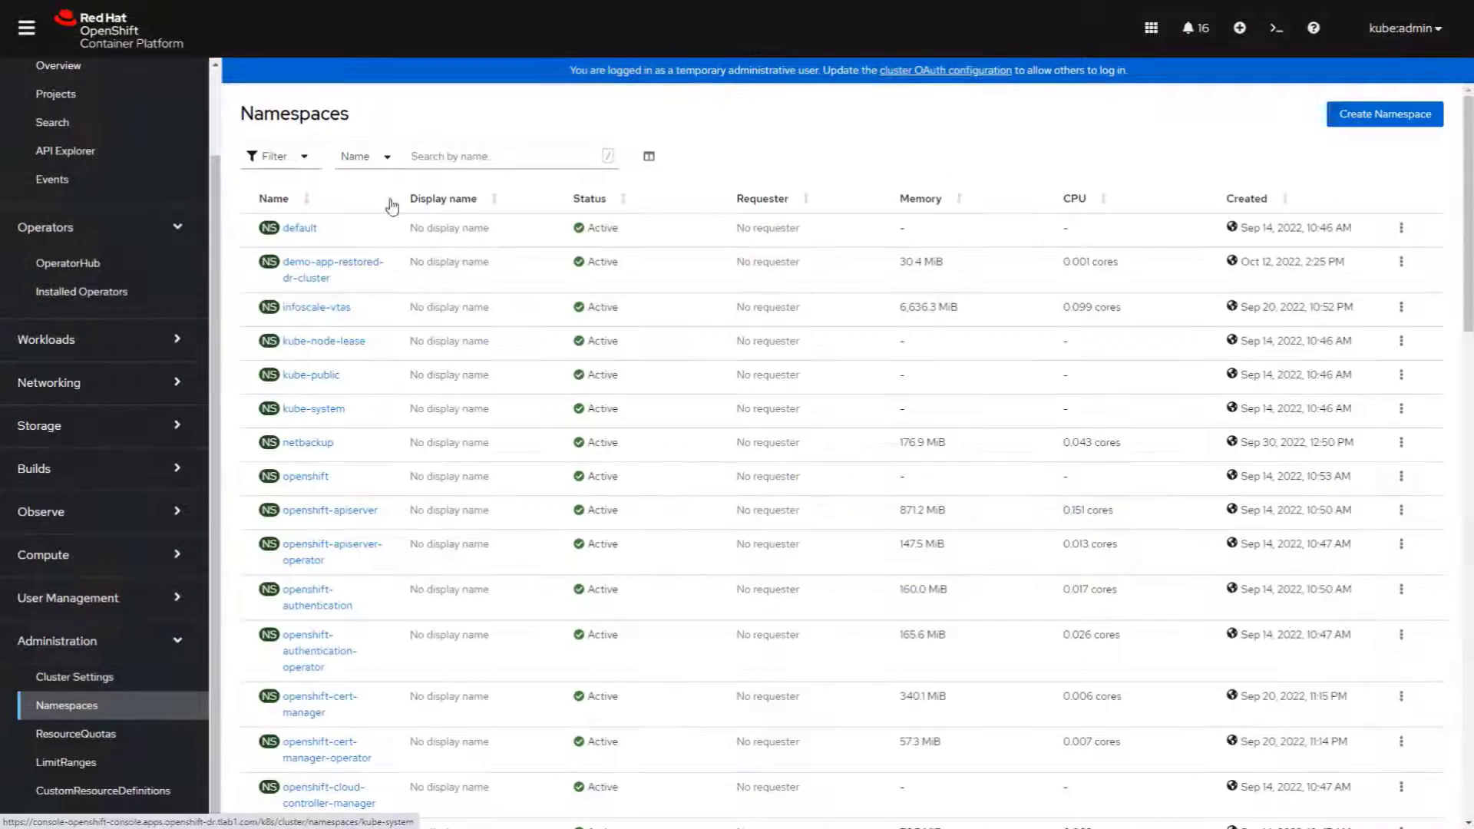
pyautogui.click(450, 156)
pyautogui.write('demo-ap')
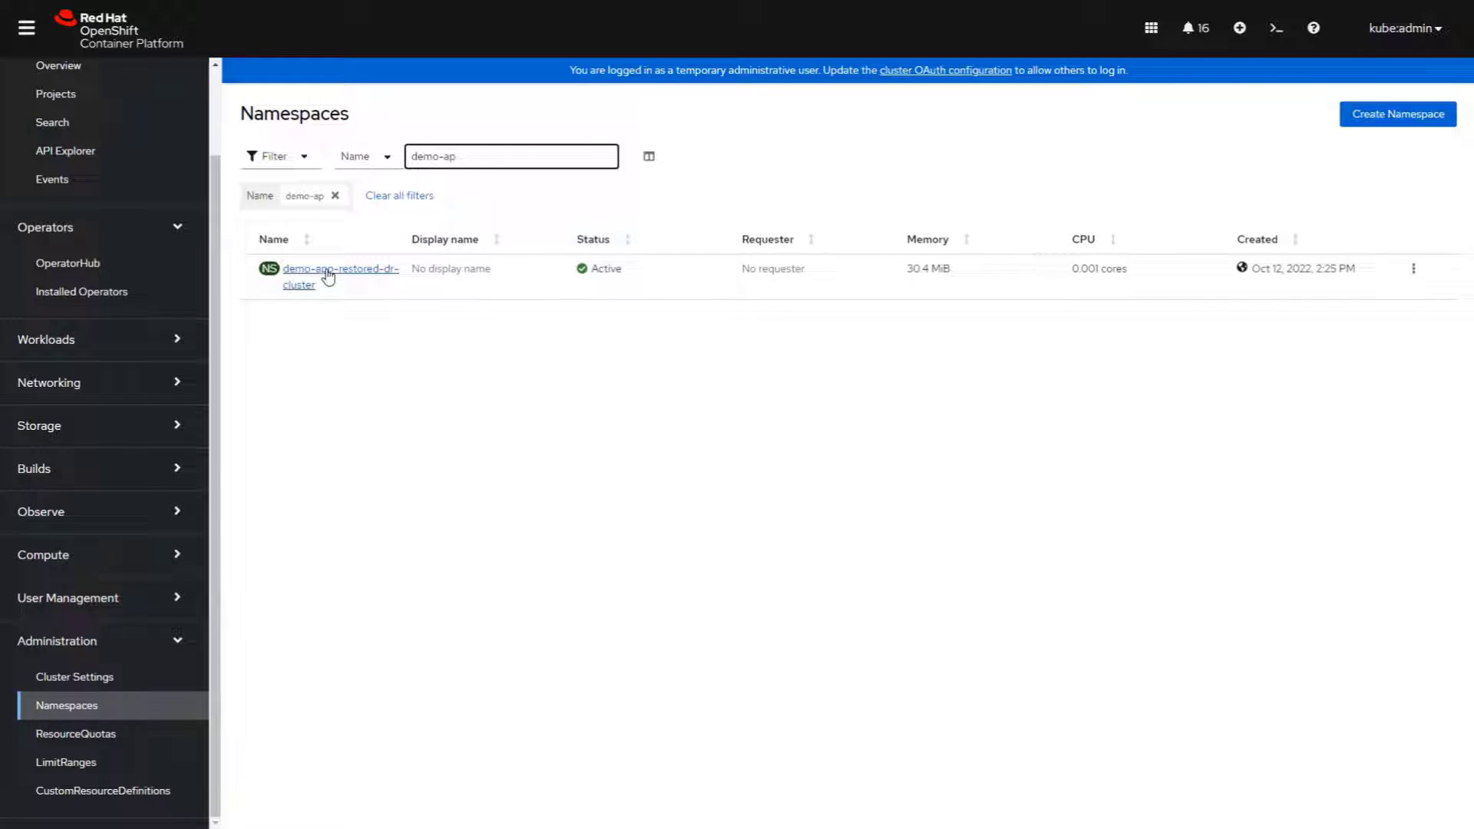
pyautogui.click(334, 274)
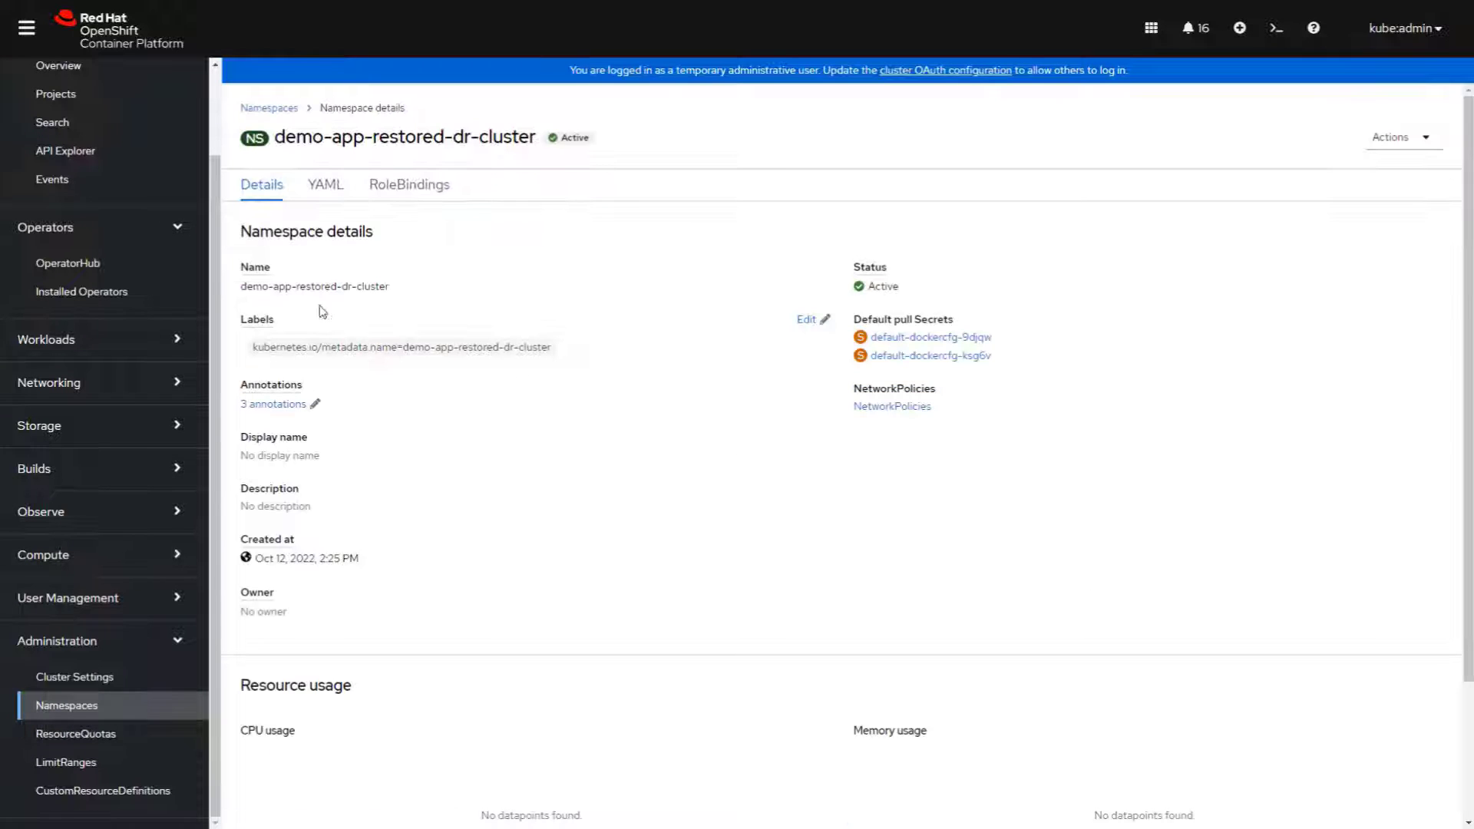
pyautogui.scroll(5, 107, 384)
pyautogui.click(92, 83)
# Step: In the Developer topology, open postgresql's pod postgresql-2-sfclz and check its persistent volume claim
pyautogui.click(77, 148)
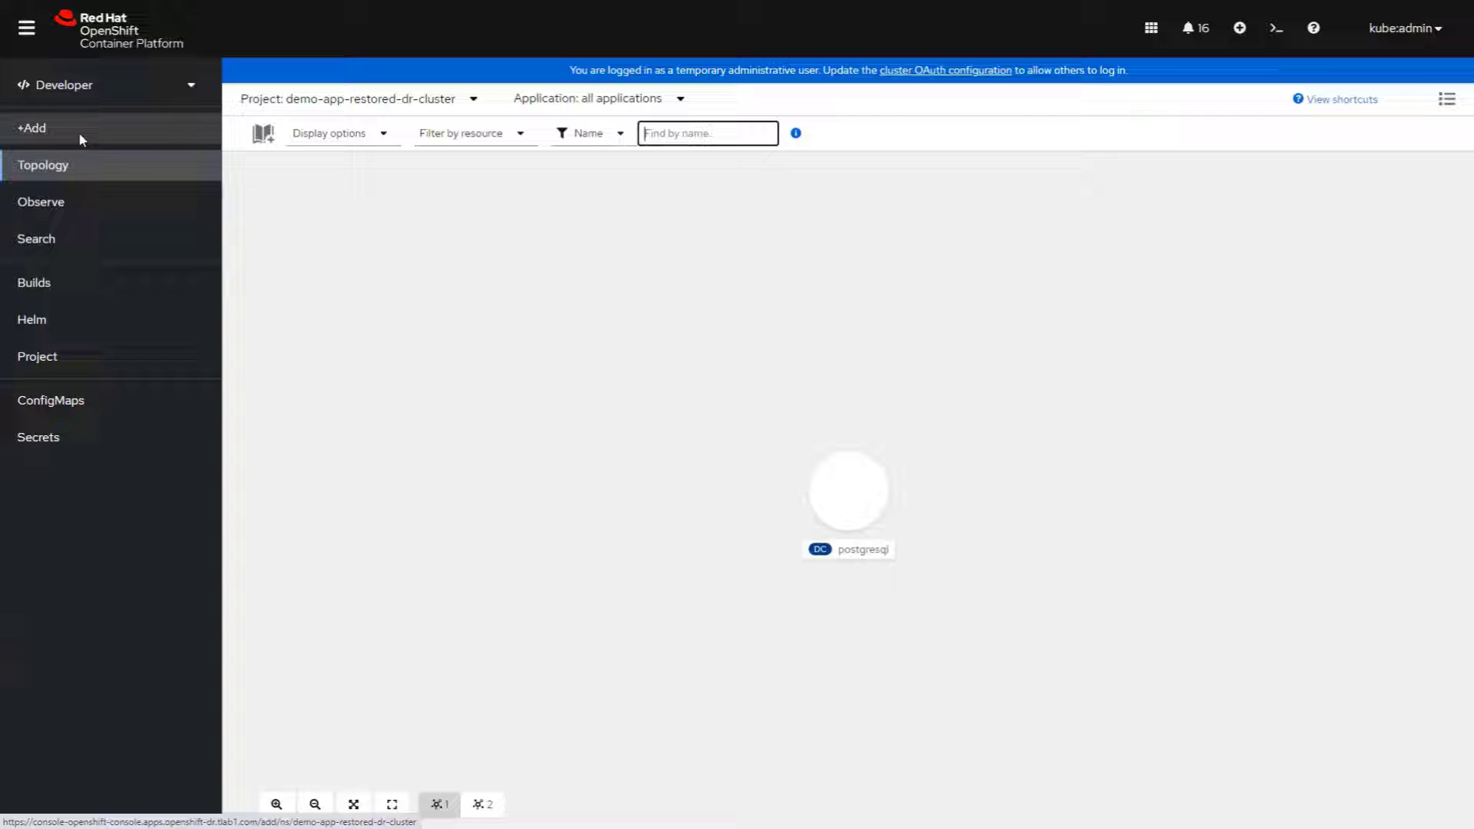
pyautogui.click(863, 510)
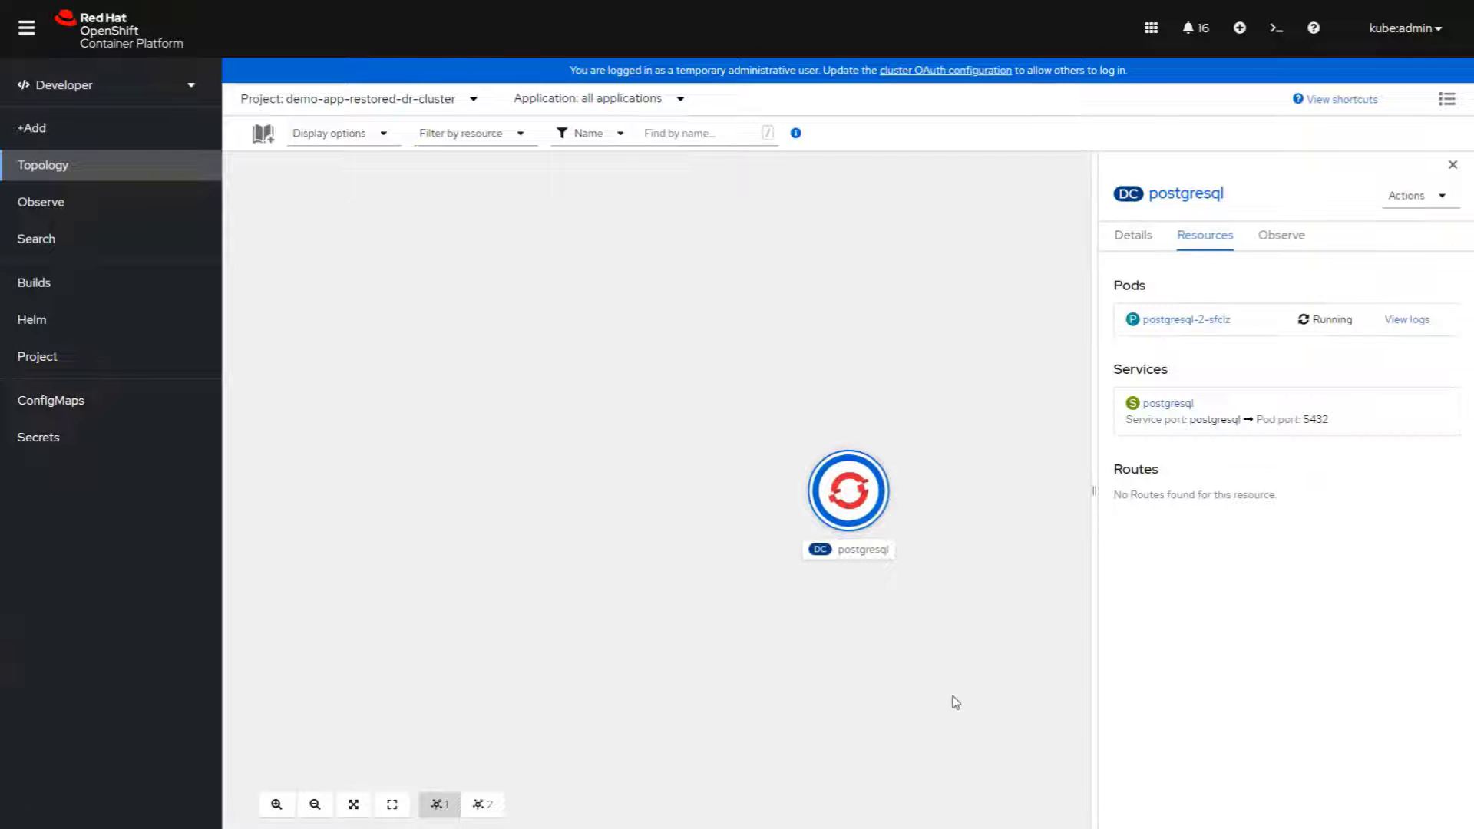
pyautogui.click(1128, 238)
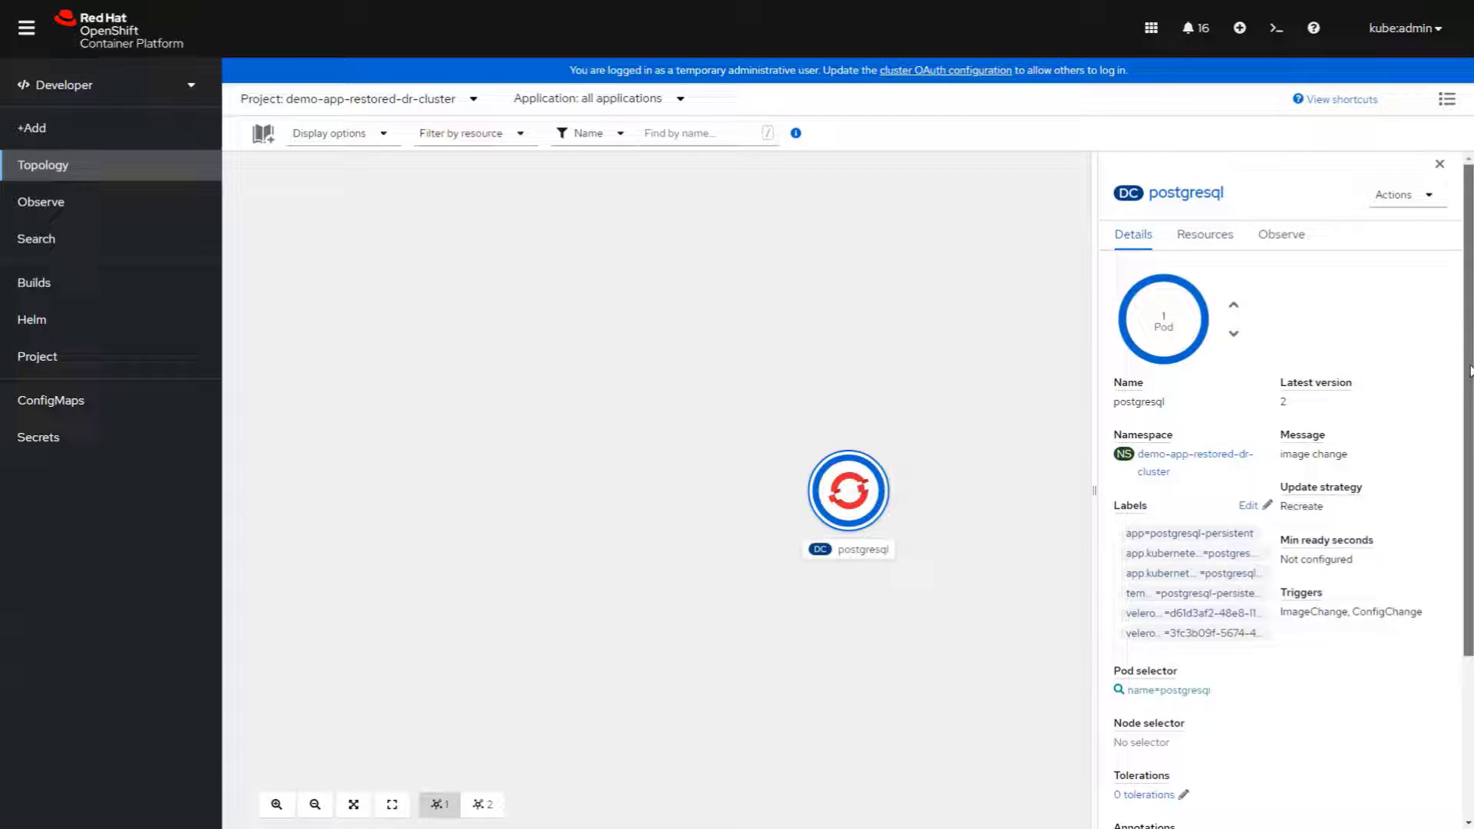
pyautogui.scroll(-3, 1282, 491)
pyautogui.scroll(5, 1282, 491)
pyautogui.click(1204, 235)
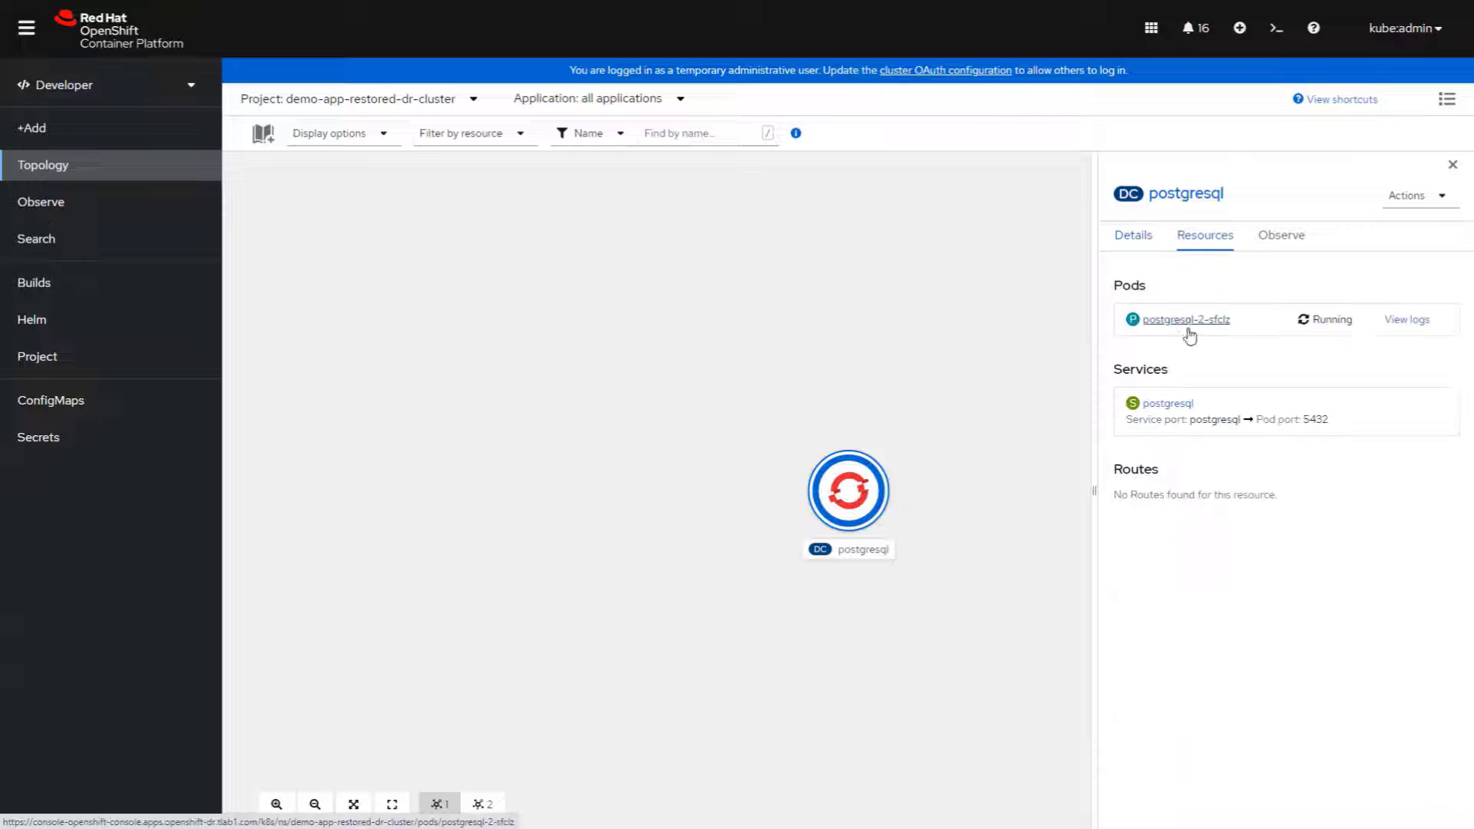
pyautogui.click(1180, 321)
pyautogui.scroll(-5, 844, 537)
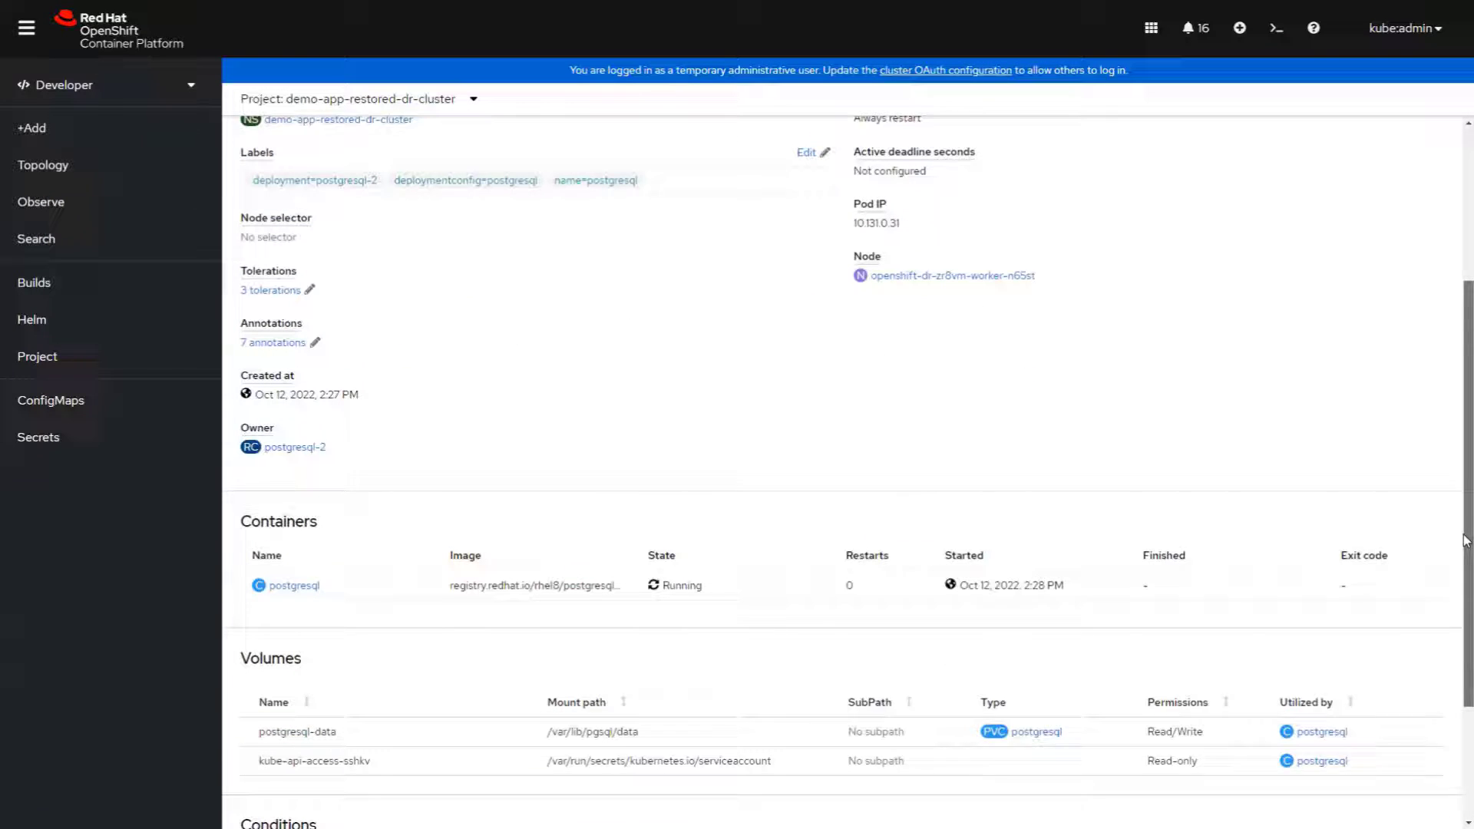
pyautogui.click(1030, 699)
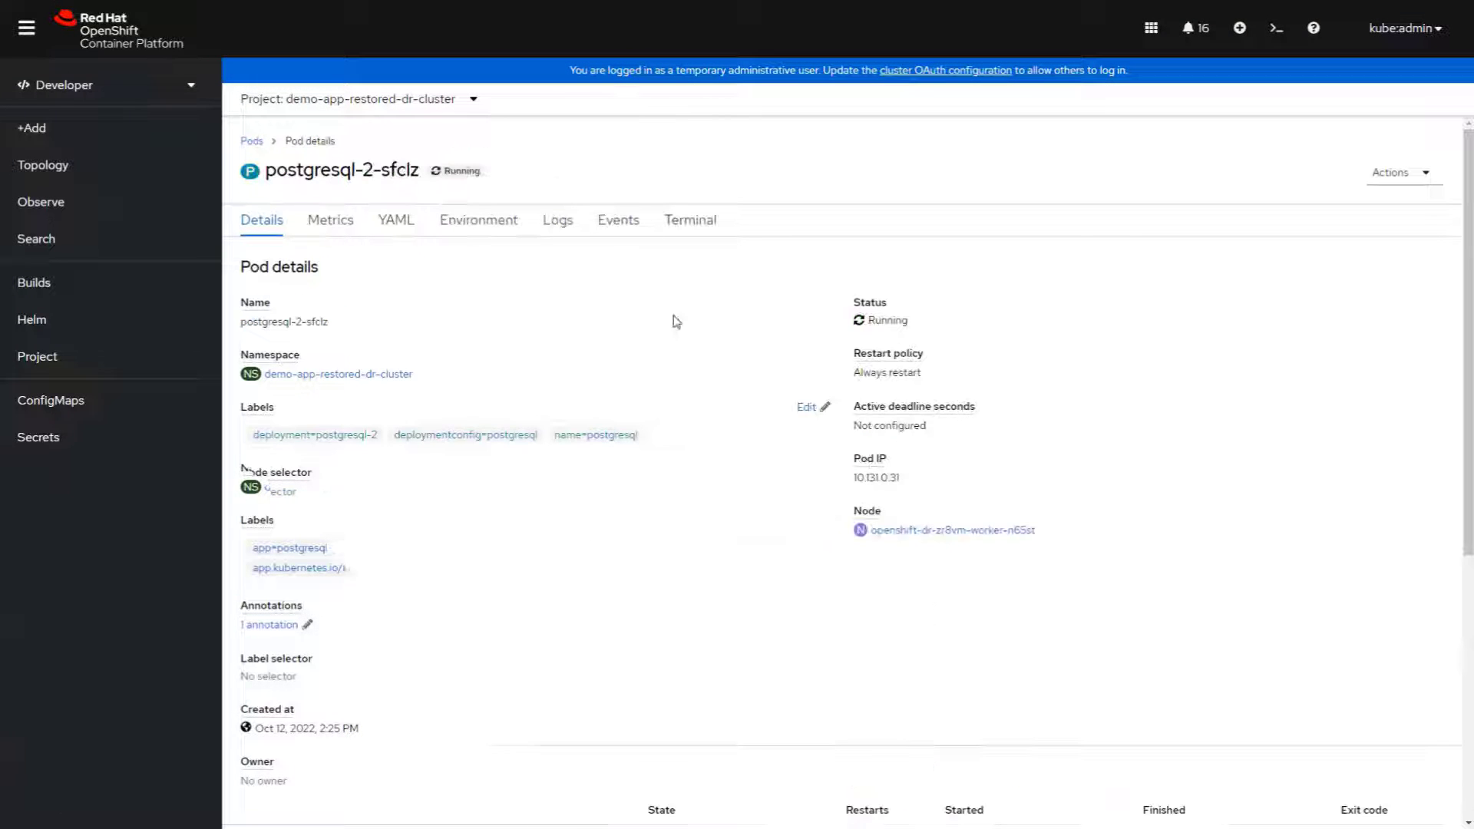
# Step: In postgresql-2-sfclz's terminal, run psql and \l, showing demodb among 4 databases
pyautogui.click(690, 221)
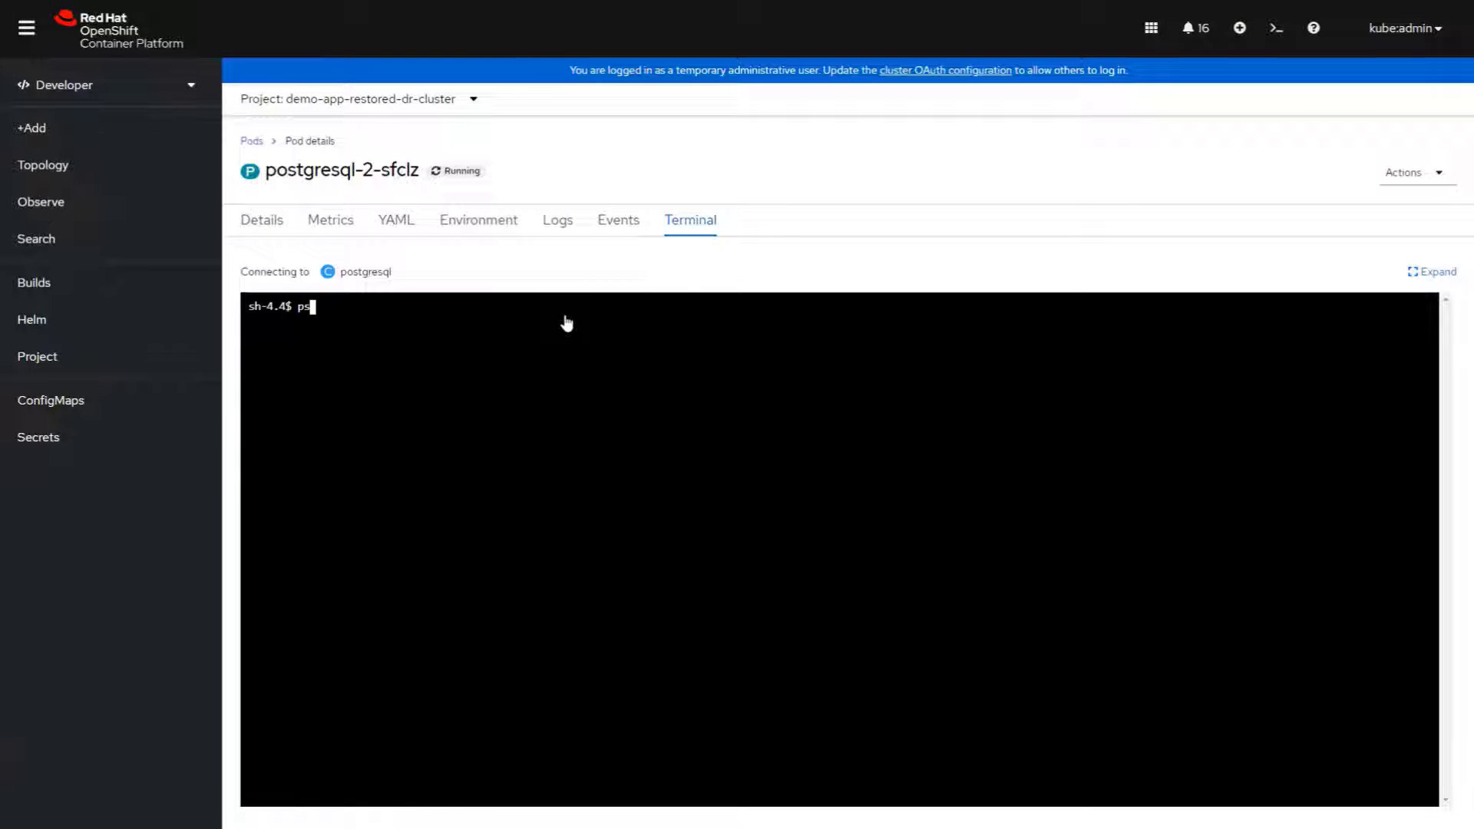
pyautogui.write('psql')
pyautogui.press('Return')
pyautogui.write('\\l')
pyautogui.press('Return')
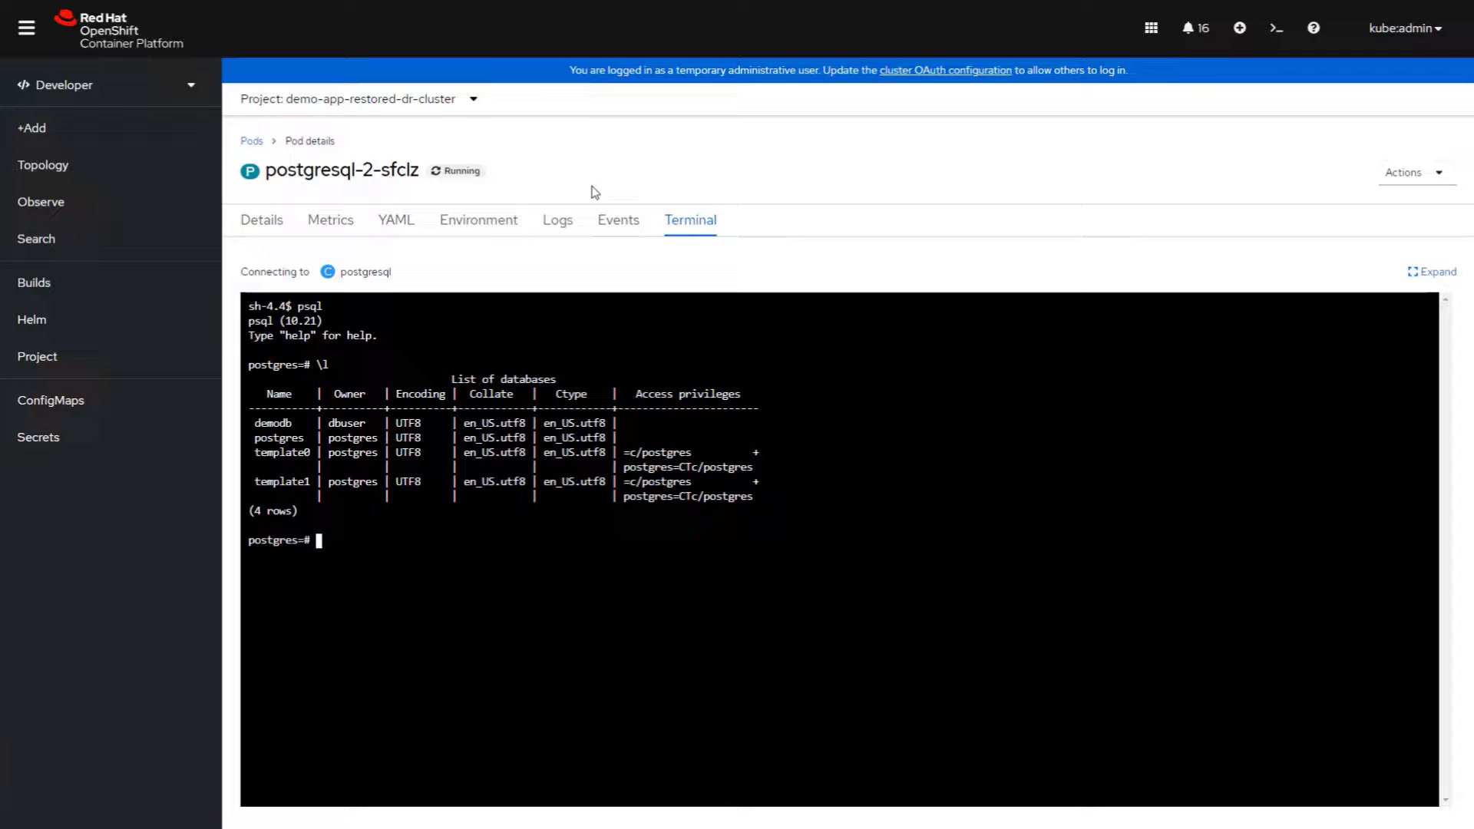